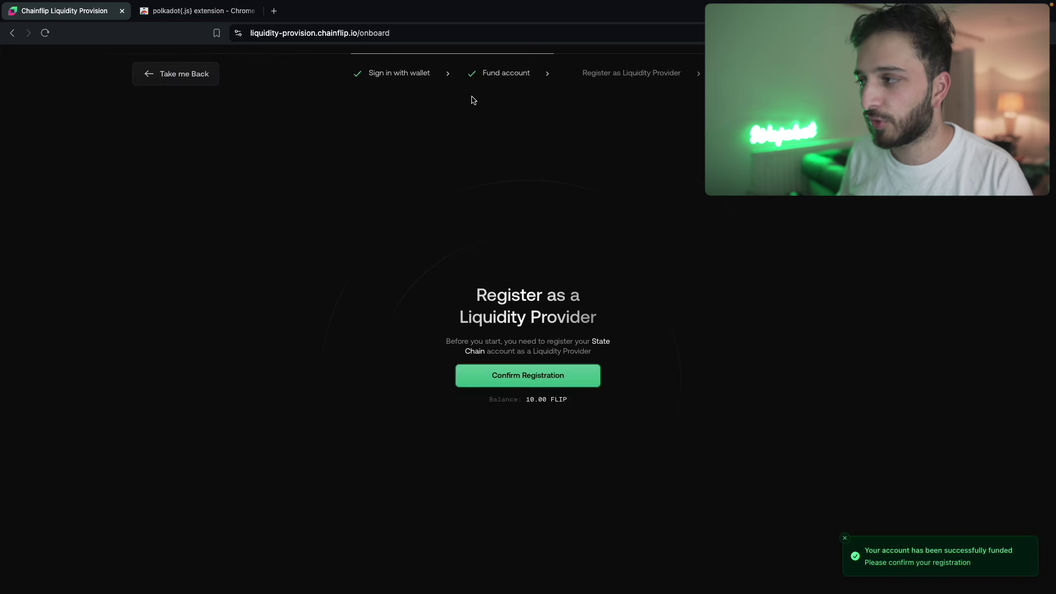
- Check the FLIP balance, leave the liquidity provider registration for the sign-in page, and view the polkadot{.js} extension's store page
{"action": "triple_click", "coordinate": [542, 402]}
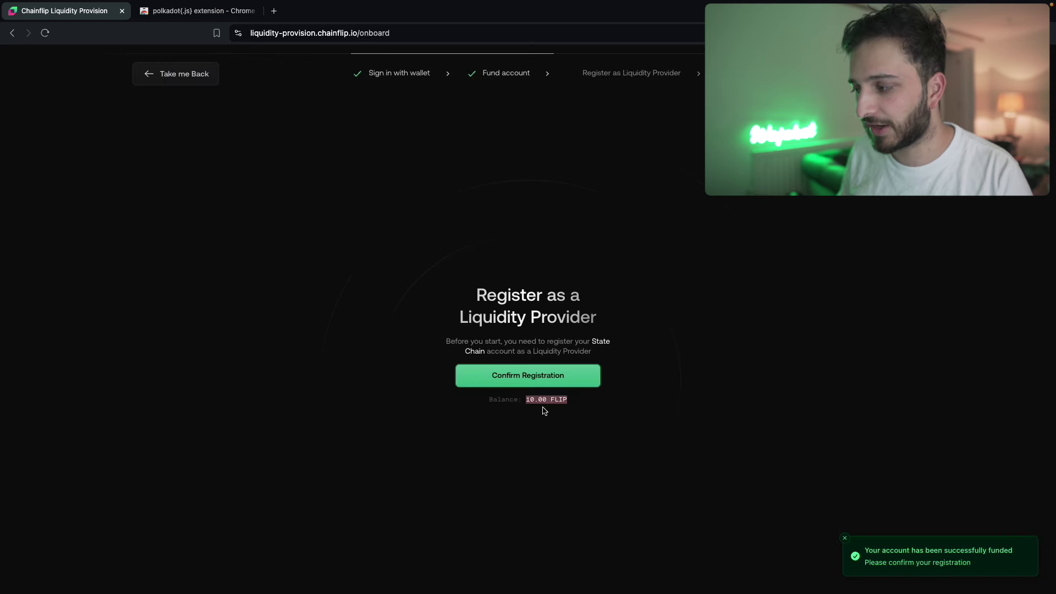
{"action": "left_click", "coordinate": [572, 407]}
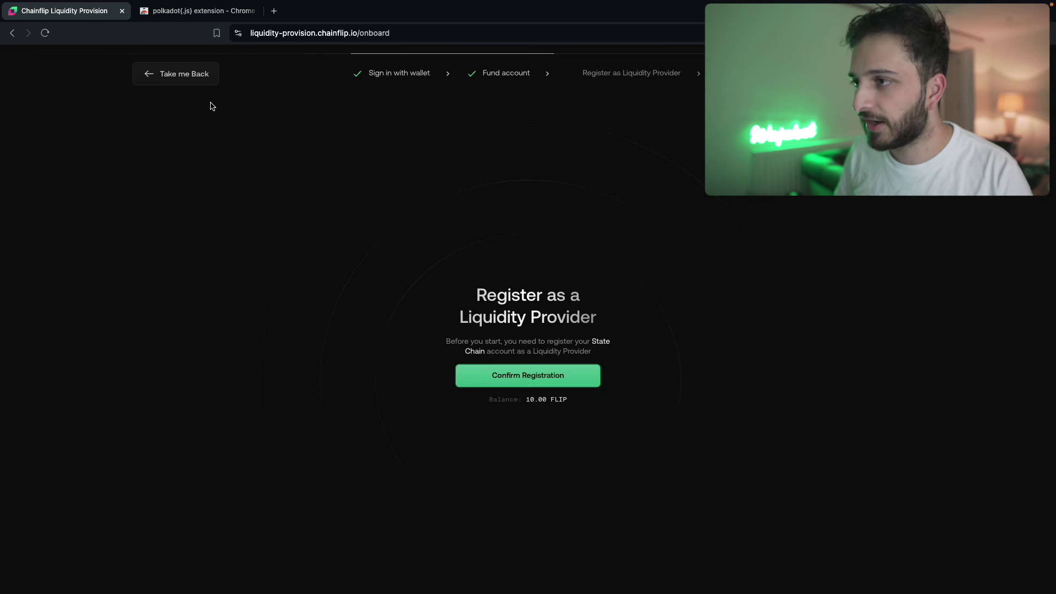
{"action": "left_click", "coordinate": [193, 76]}
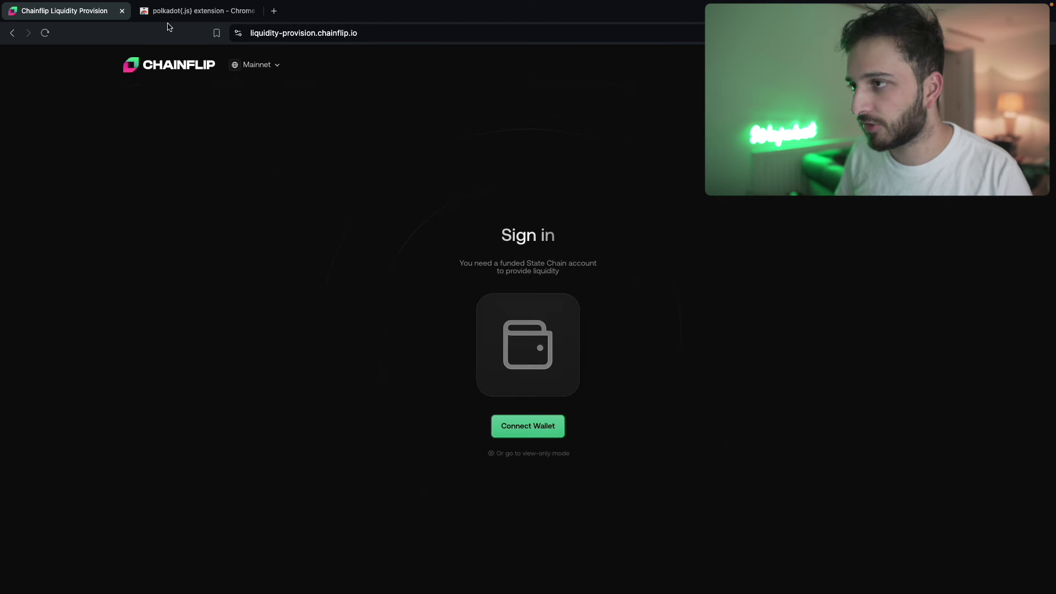
{"action": "left_click", "coordinate": [182, 11]}
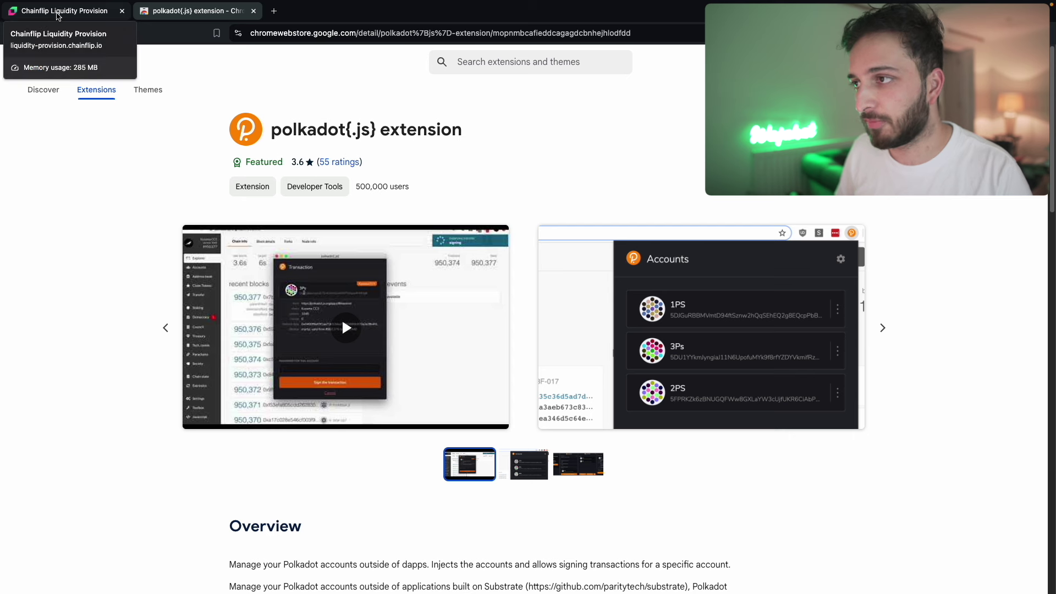
{"action": "left_click", "coordinate": [57, 13]}
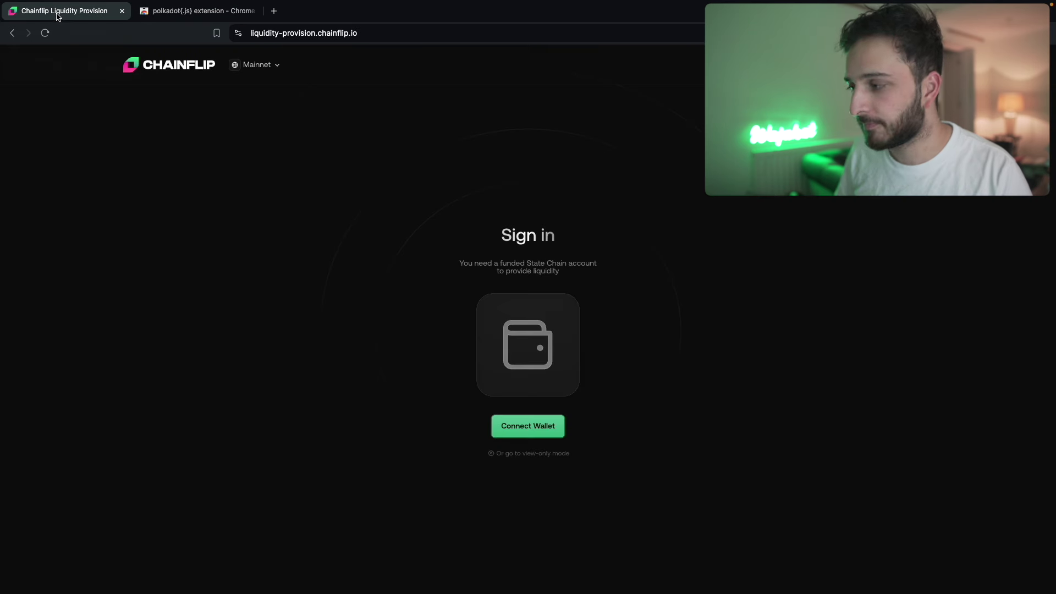
- Connect the Chainflip LP wallet account to sign in to the liquidity provision site
{"action": "left_click", "coordinate": [527, 426]}
{"action": "left_click", "coordinate": [493, 376]}
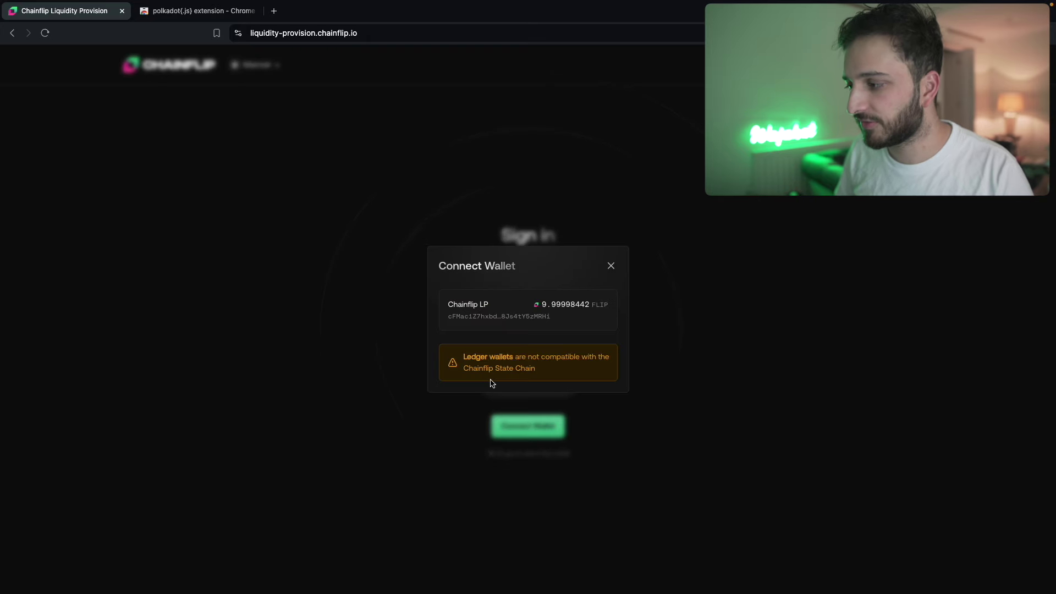
{"action": "left_click", "coordinate": [498, 307]}
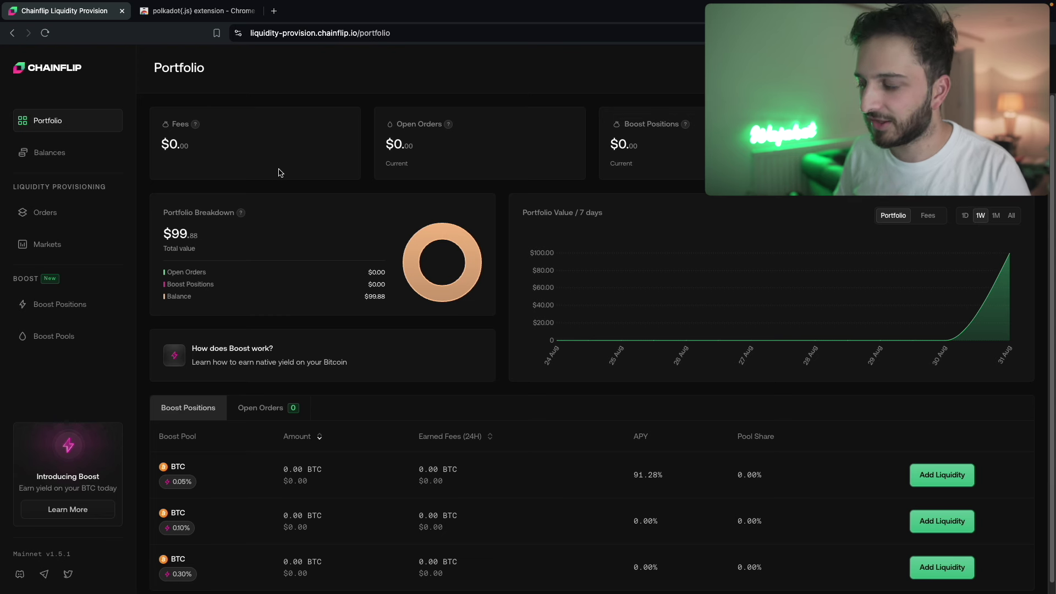
- Examine the assets and refund addresses listed under Ethereum, Polkadot and Arbitrum in the account balances
{"action": "left_click", "coordinate": [83, 156]}
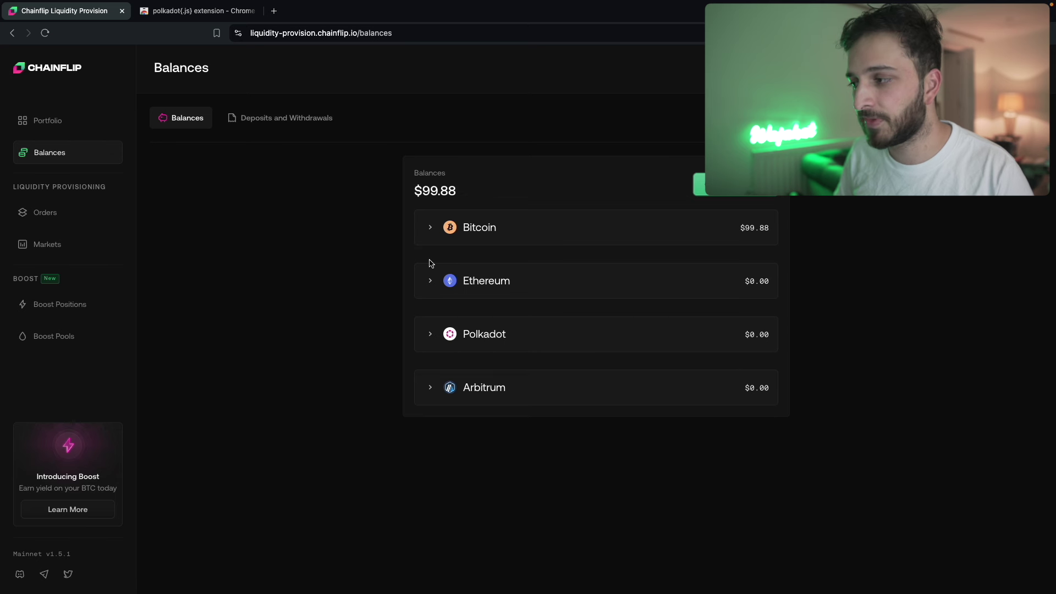
{"action": "left_click", "coordinate": [430, 283]}
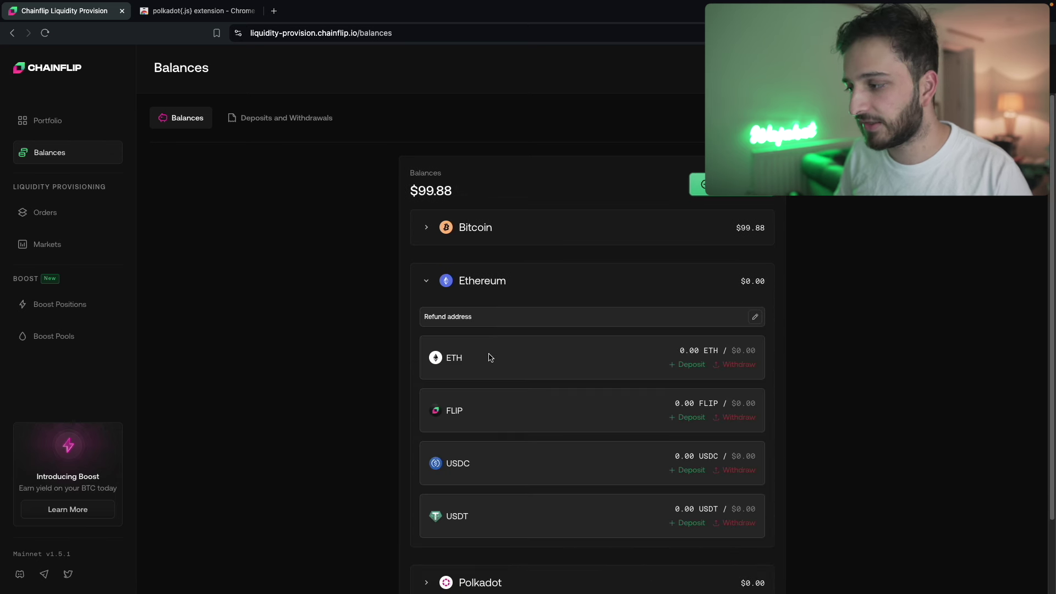
{"action": "left_click", "coordinate": [429, 281]}
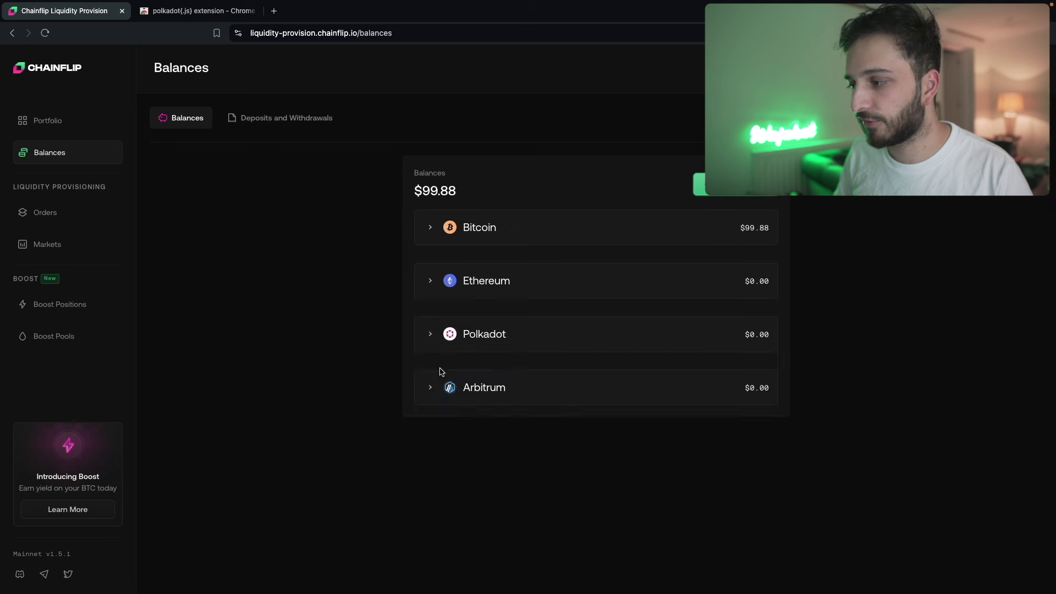
{"action": "left_click", "coordinate": [431, 336]}
{"action": "left_click", "coordinate": [431, 337]}
{"action": "left_click", "coordinate": [443, 392]}
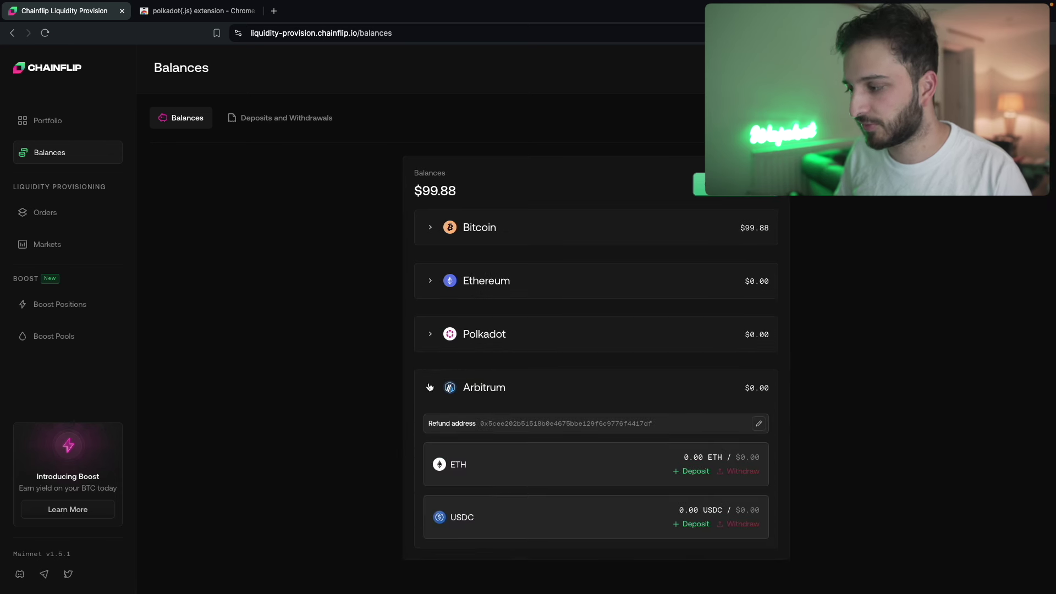
{"action": "left_click", "coordinate": [430, 388]}
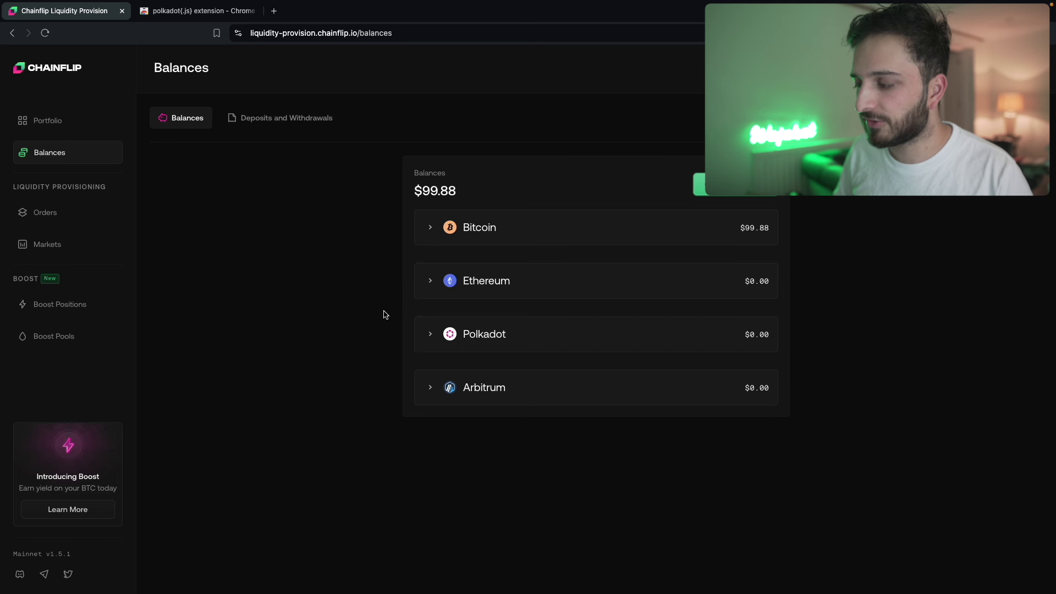
{"action": "left_click", "coordinate": [427, 285]}
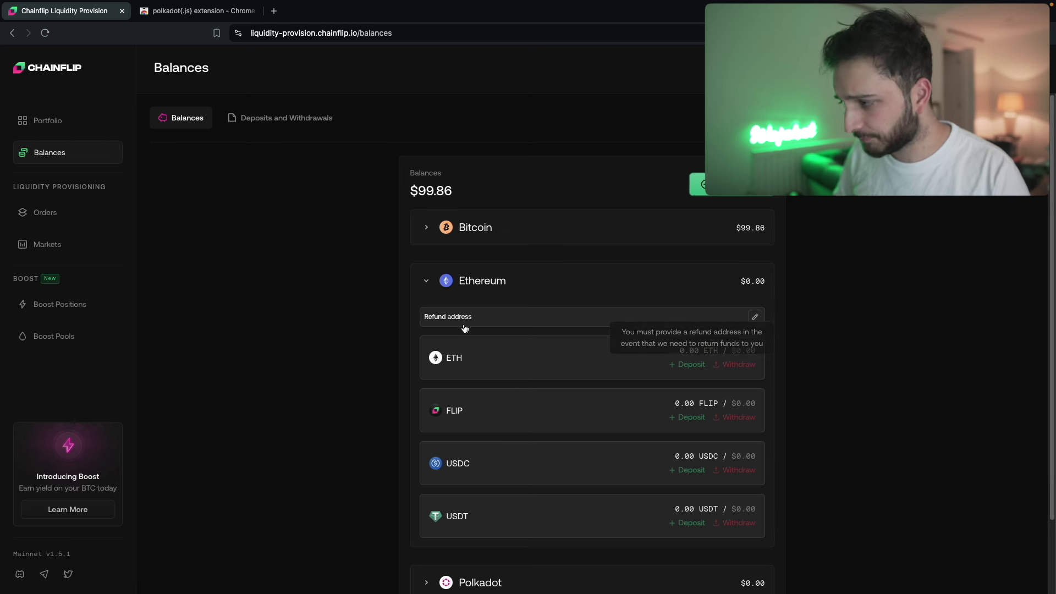
{"action": "left_click", "coordinate": [433, 287]}
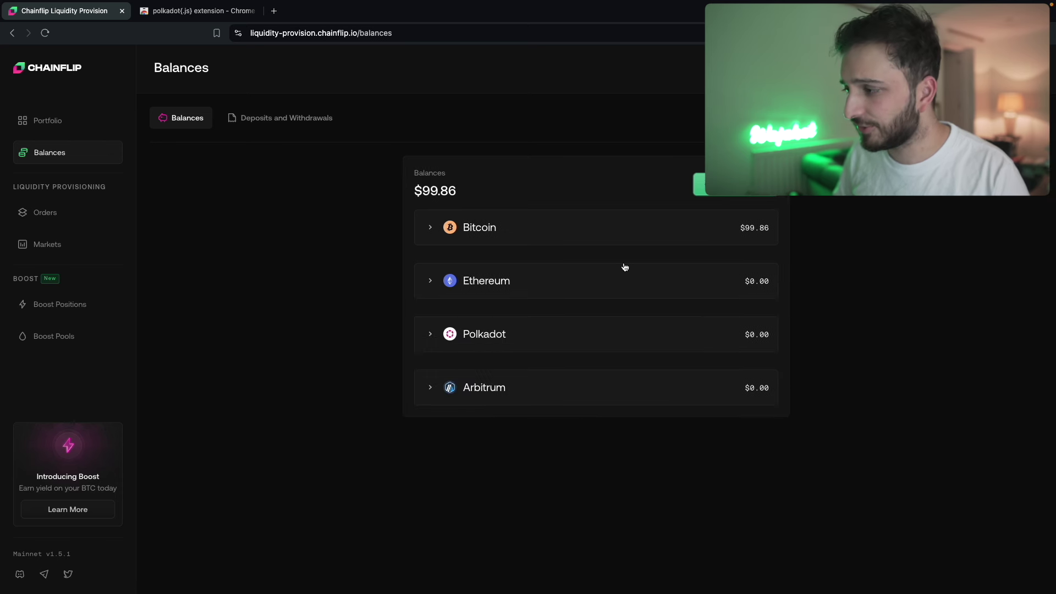
- Open a deposit channel for USDC on Arbitrum, signing with the wallet account password, and close the deposit details after viewing them
{"action": "left_click", "coordinate": [735, 192]}
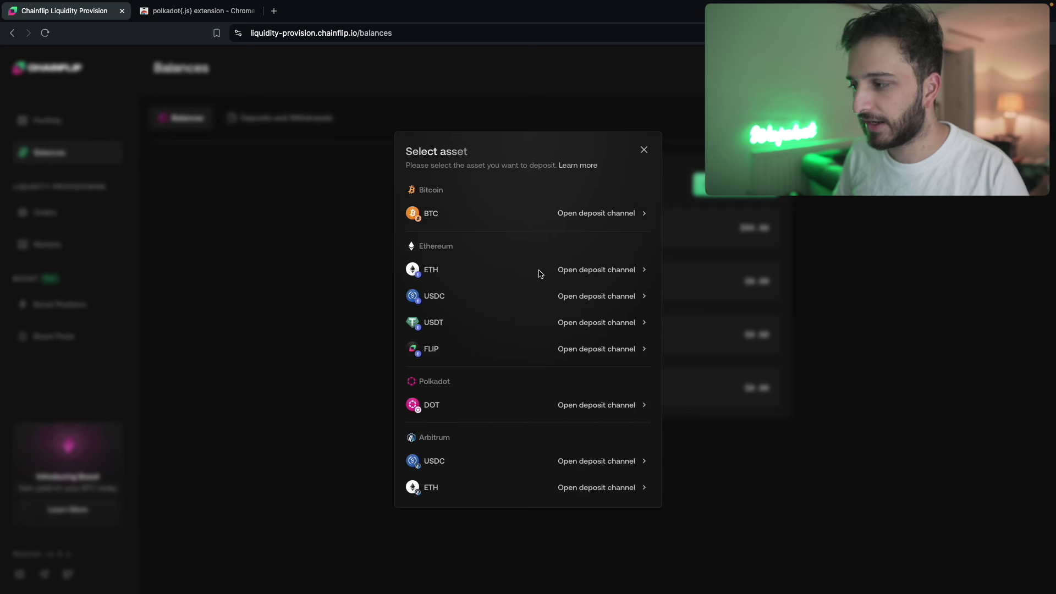
{"action": "left_click", "coordinate": [587, 462]}
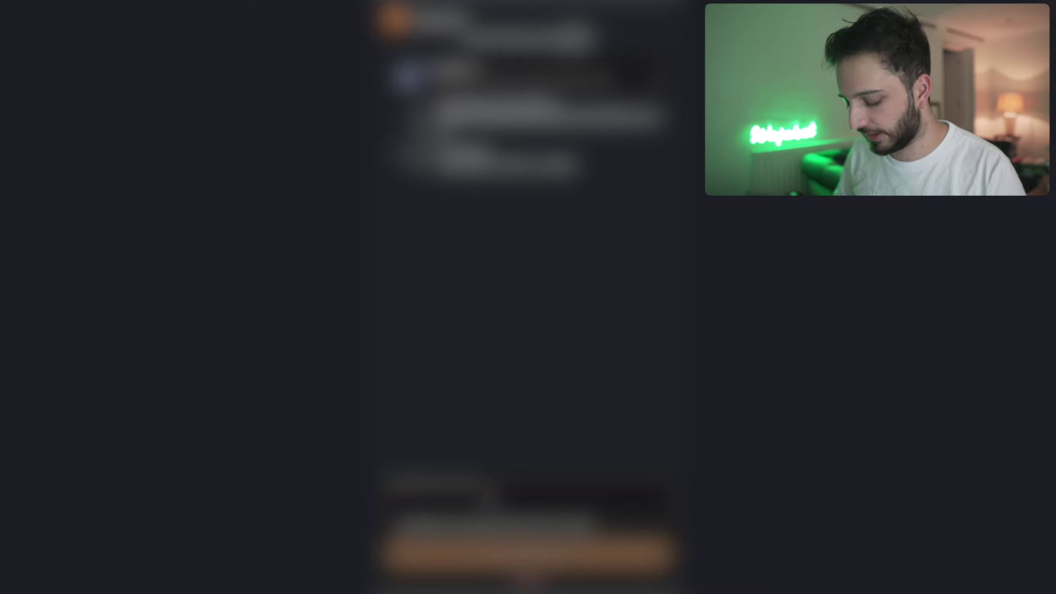
{"action": "type", "text": "100"}
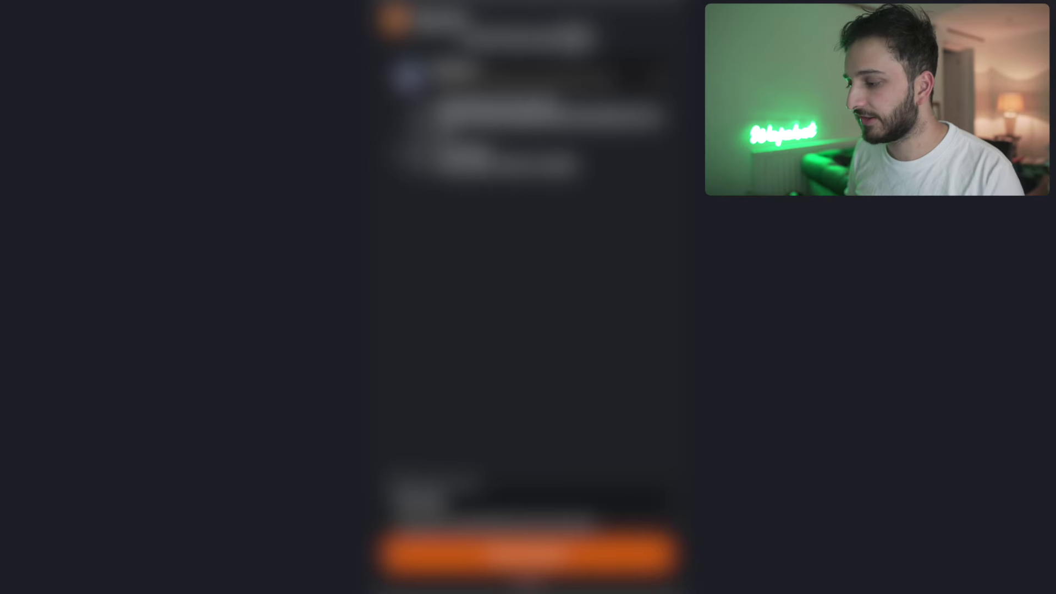
{"action": "left_click", "coordinate": [528, 552]}
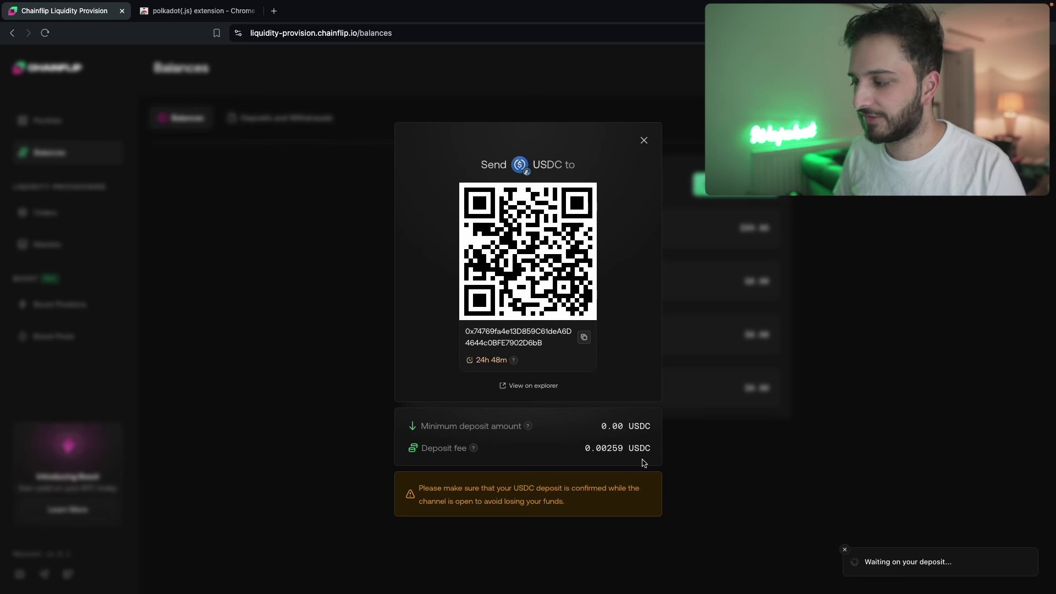
{"action": "mouse_move", "coordinate": [472, 454]}
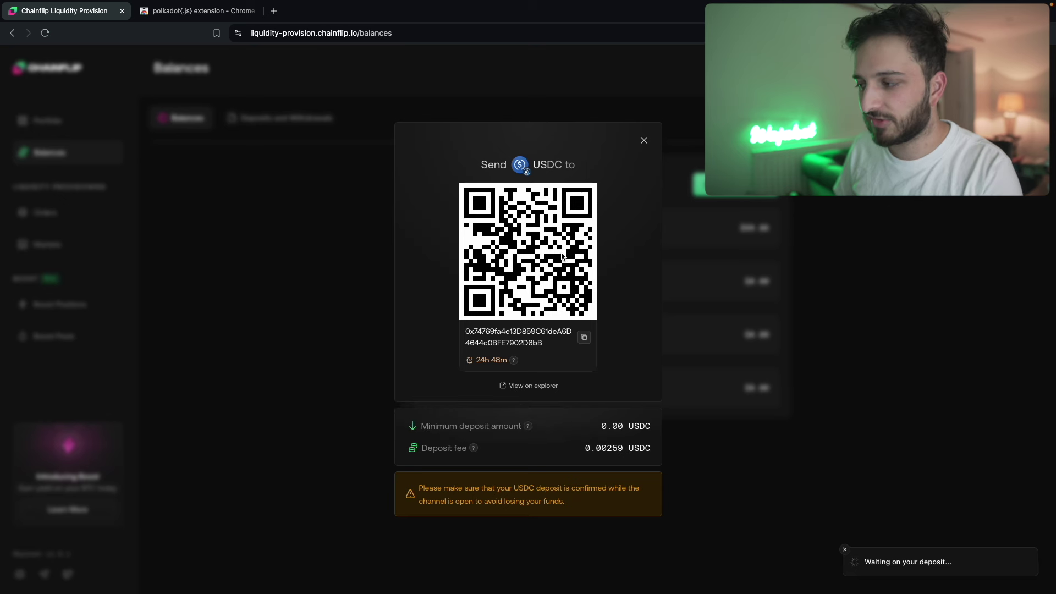
{"action": "left_click", "coordinate": [341, 245]}
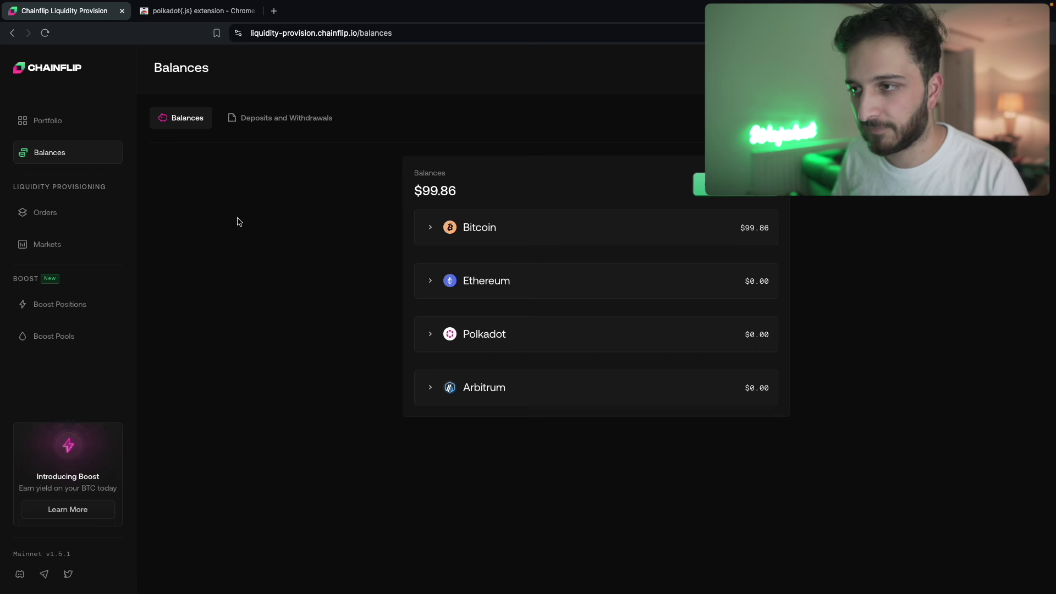
- Check the total value in the portfolio breakdown and view the open orders and available pools
{"action": "left_click", "coordinate": [48, 125]}
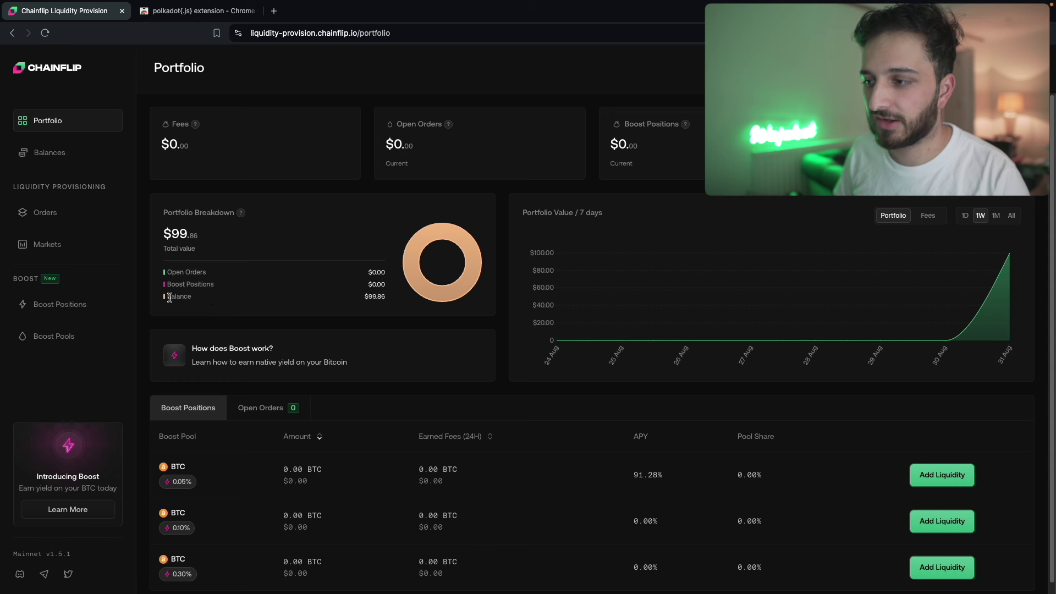
{"action": "left_click_drag", "start_coordinate": [165, 233], "coordinate": [204, 237]}
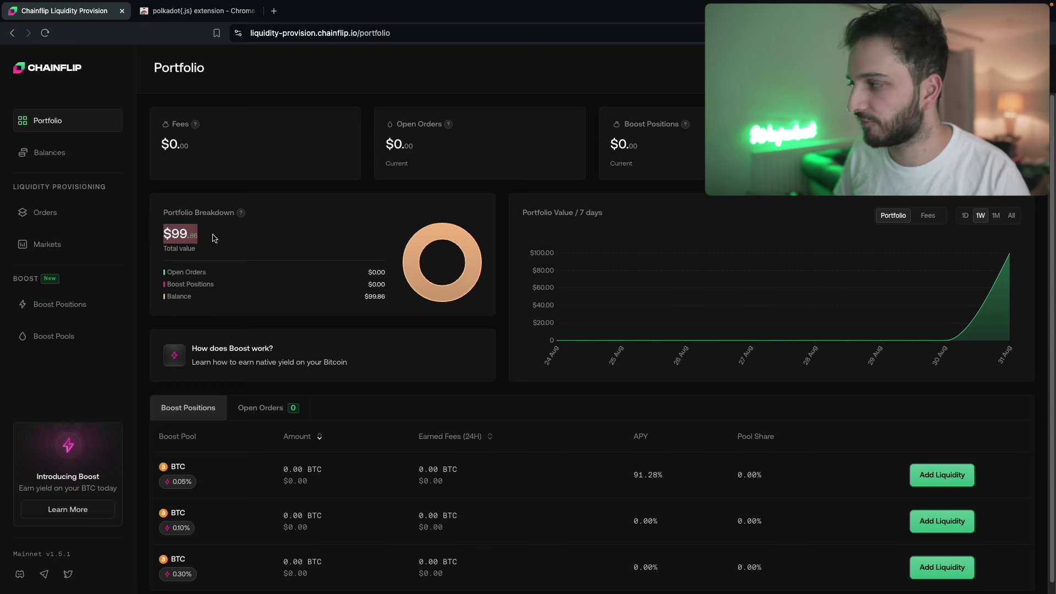
{"action": "left_click", "coordinate": [214, 237]}
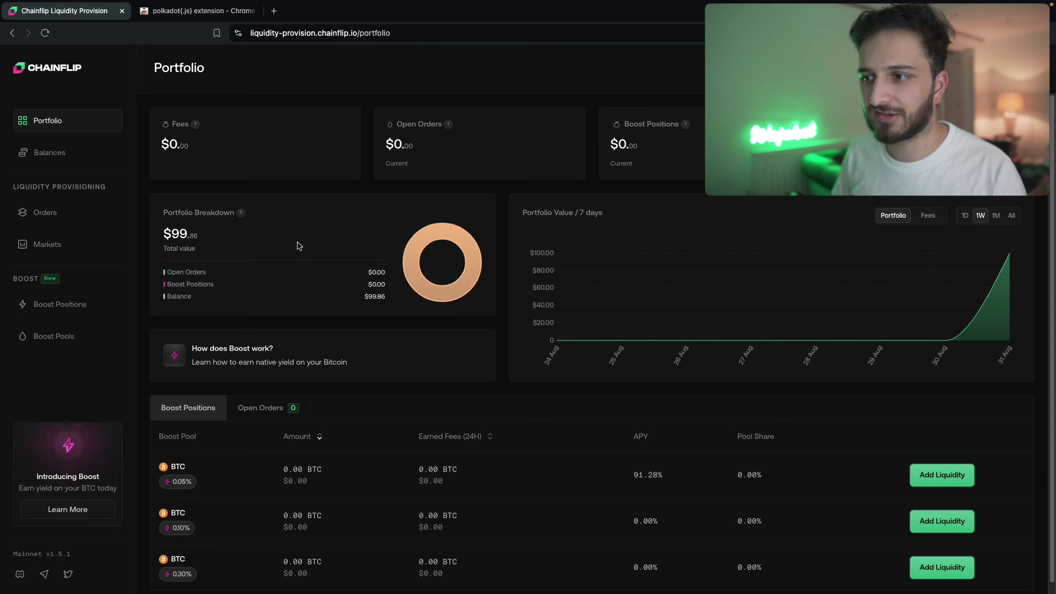
{"action": "left_click", "coordinate": [54, 212]}
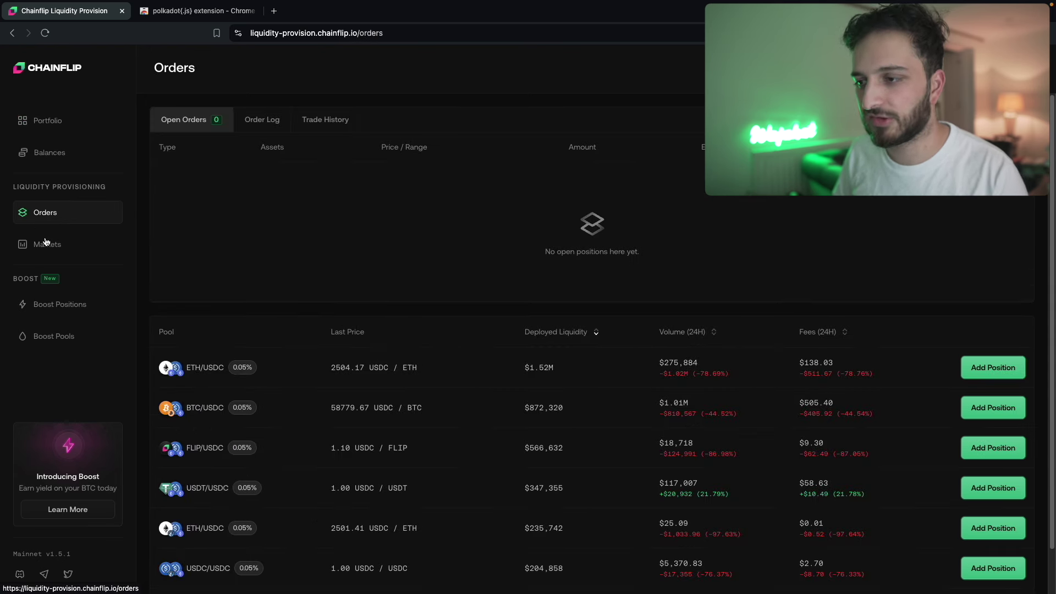
- Open the BTC/USDC market and view the Buy and Sell options for limit orders before returning to the range order form
{"action": "left_click", "coordinate": [46, 245]}
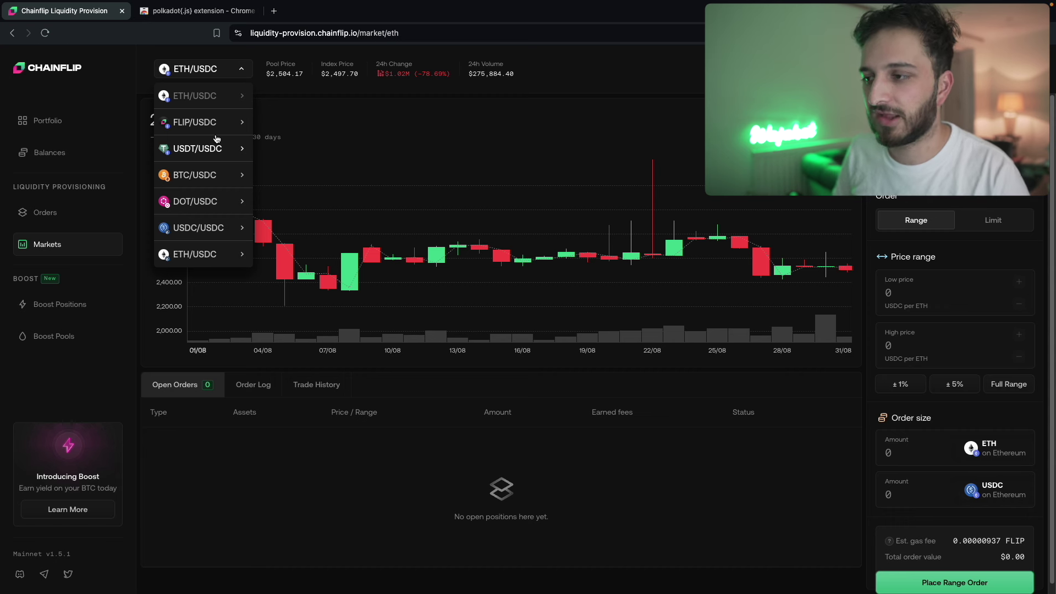
{"action": "left_click", "coordinate": [200, 176]}
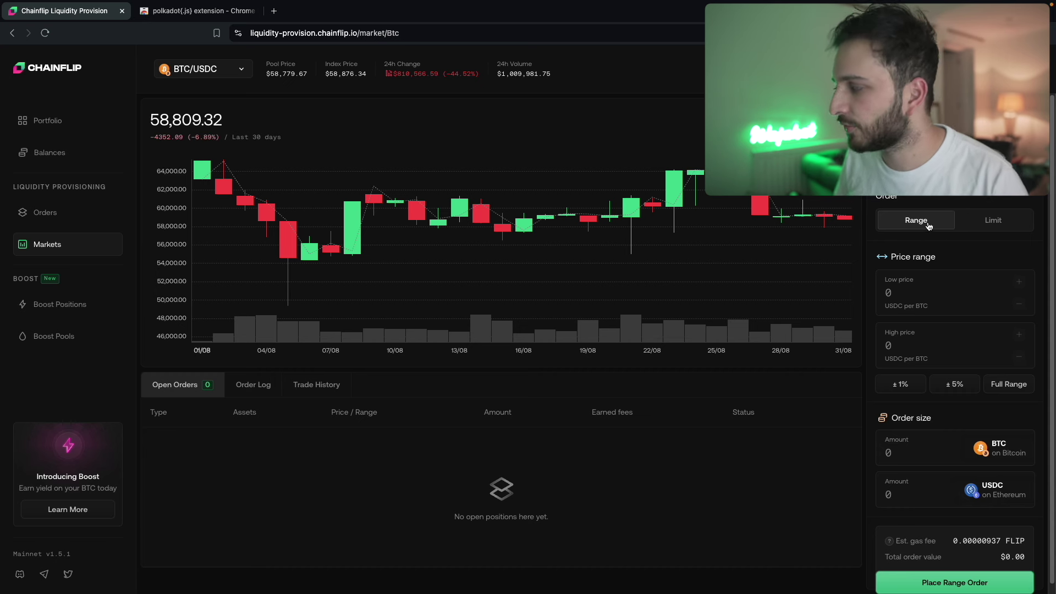
{"action": "left_click", "coordinate": [993, 221]}
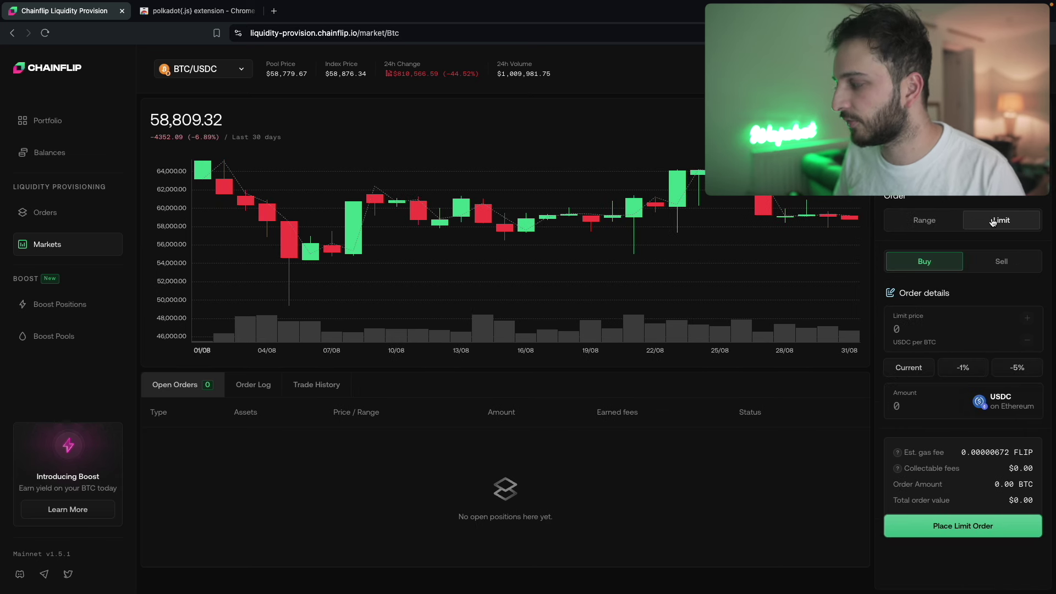
{"action": "left_click", "coordinate": [988, 265]}
{"action": "left_click", "coordinate": [923, 262]}
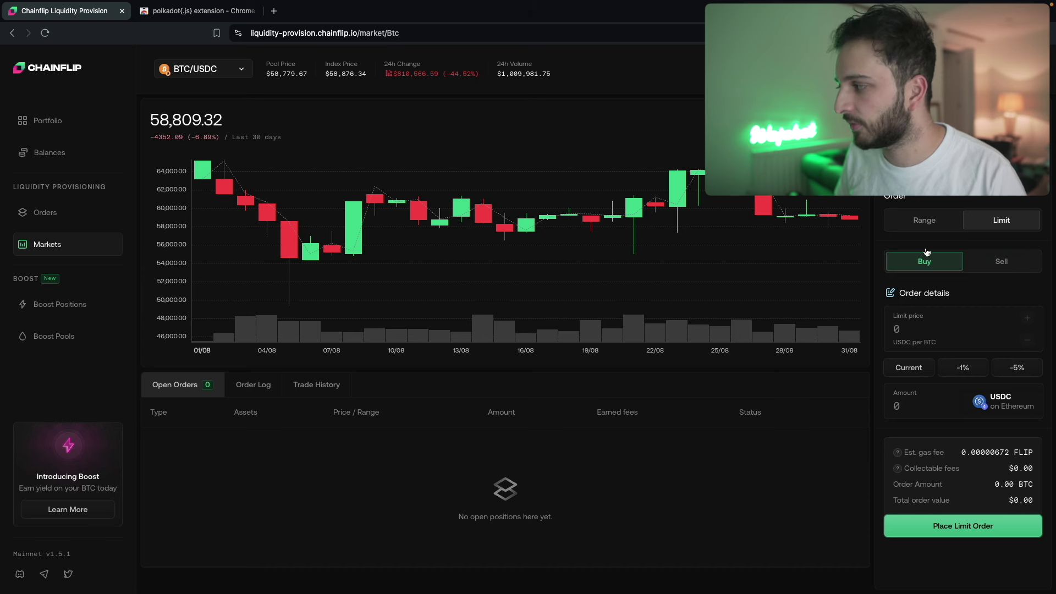
{"action": "left_click", "coordinate": [924, 222]}
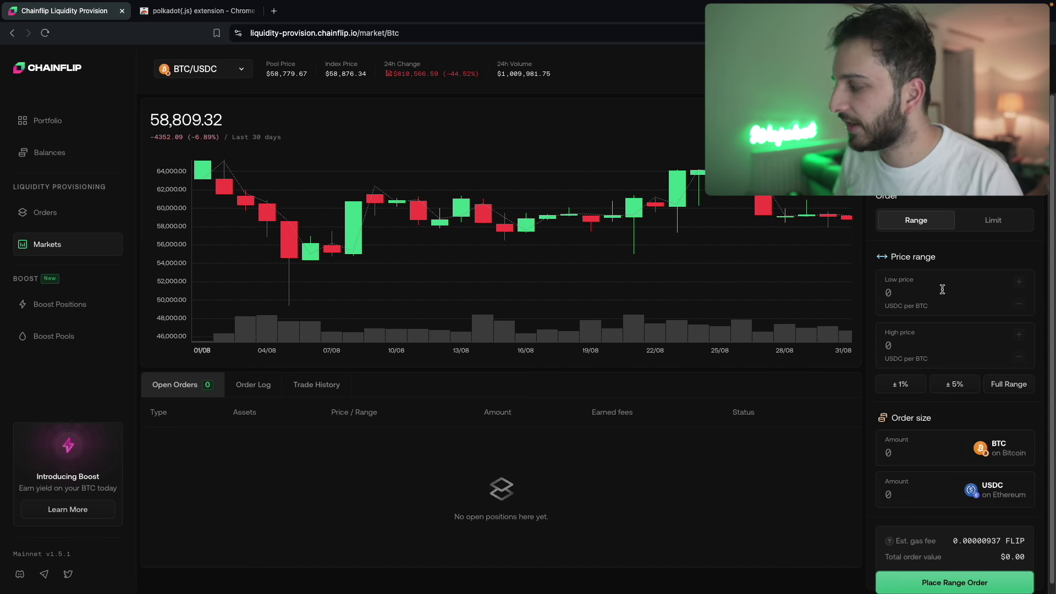
- Set the BTC/USDC range order's low price to 55000 and high price to 64000 USDC per BTC
{"action": "left_click", "coordinate": [1002, 385]}
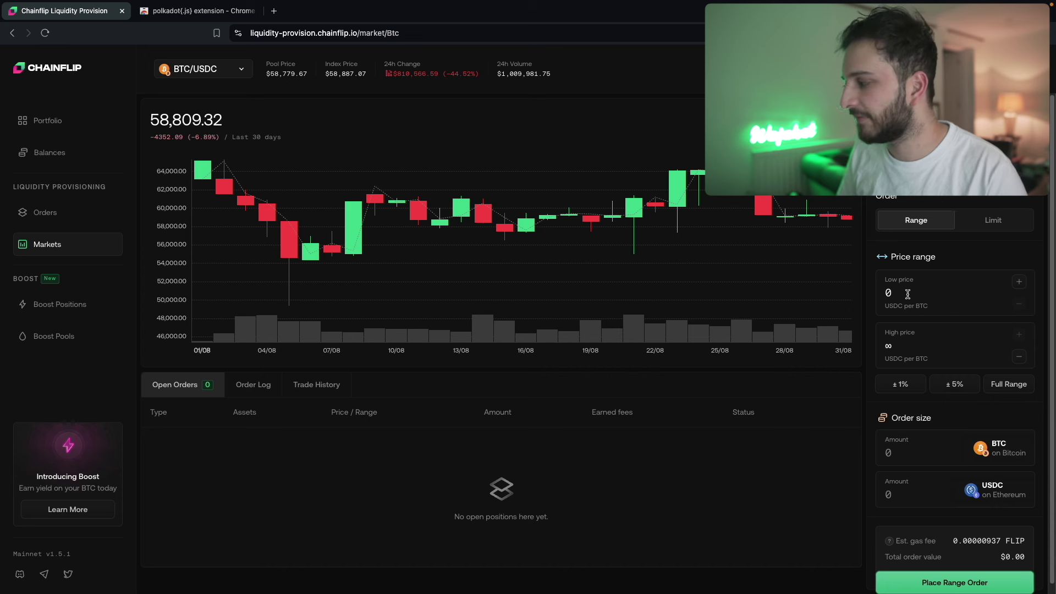
{"action": "left_click_drag", "start_coordinate": [908, 295], "coordinate": [885, 295]}
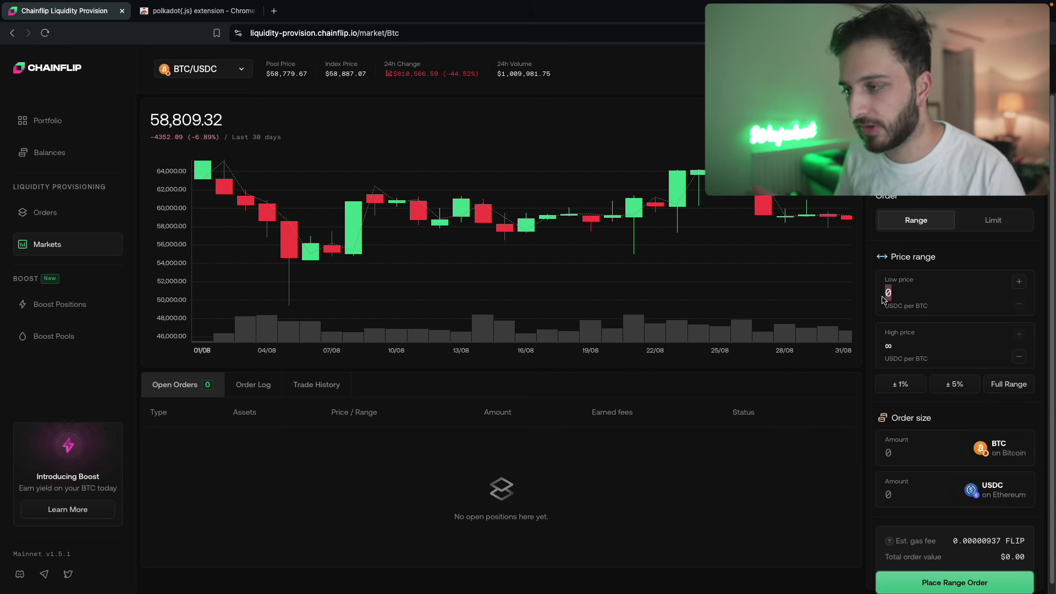
{"action": "type", "text": "55000"}
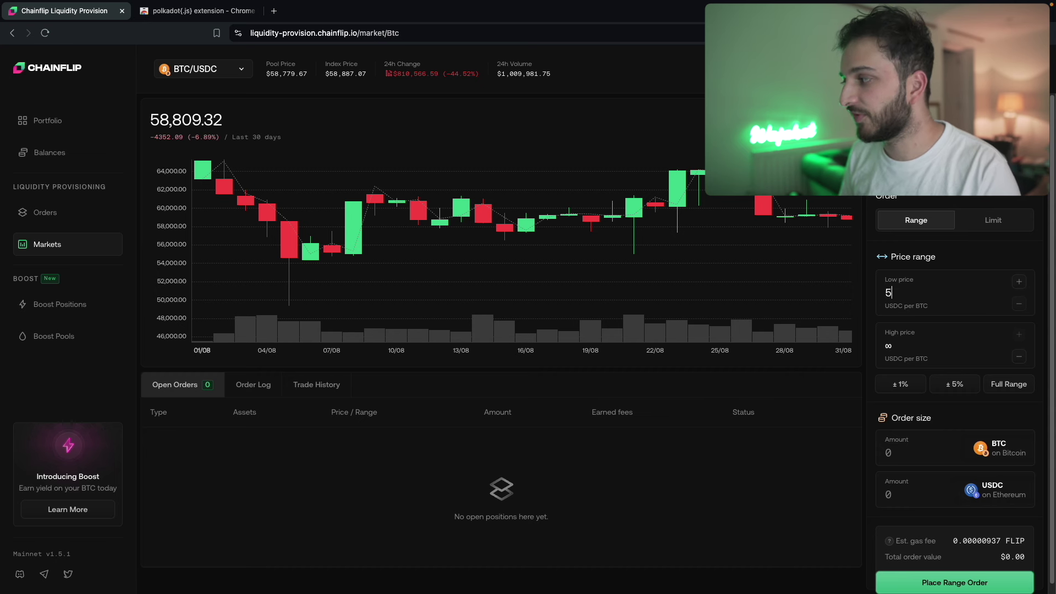
{"action": "key", "text": "Tab"}
{"action": "key", "text": "Tab"}
{"action": "key", "text": "Tab"}
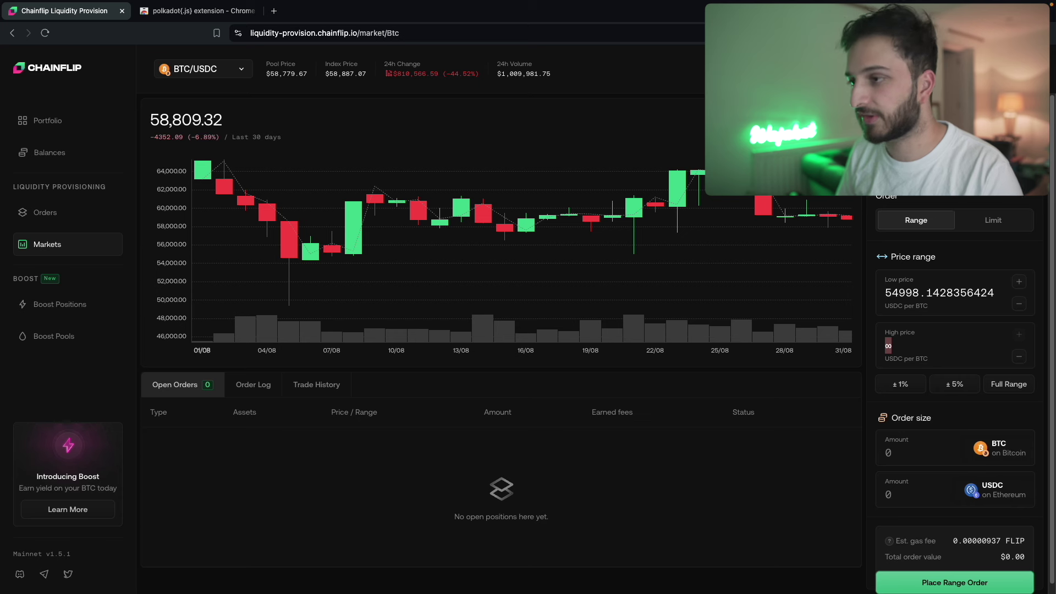
{"action": "type", "text": "64000"}
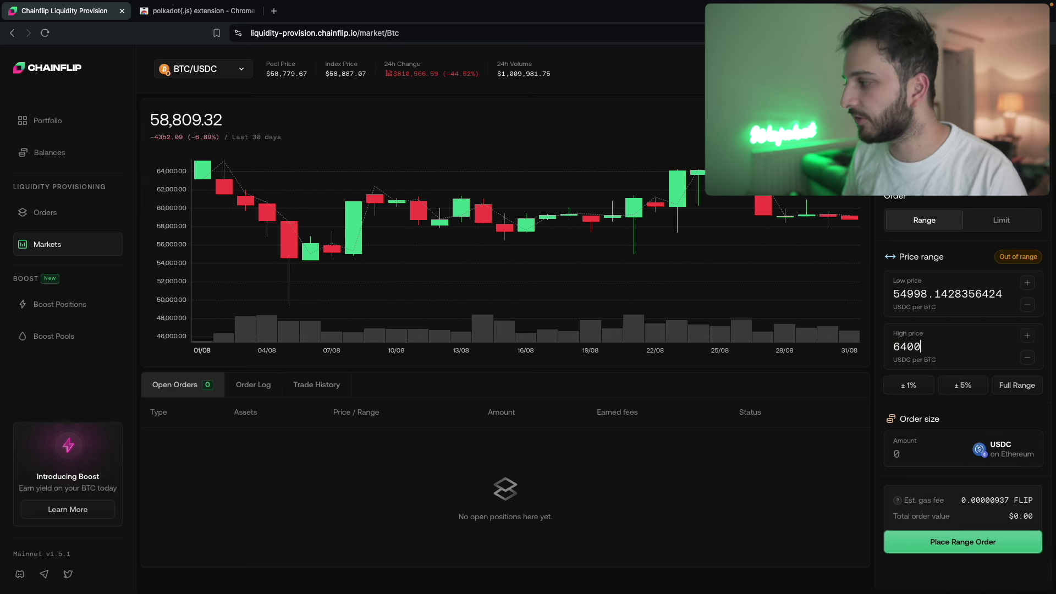
{"action": "left_click", "coordinate": [751, 488]}
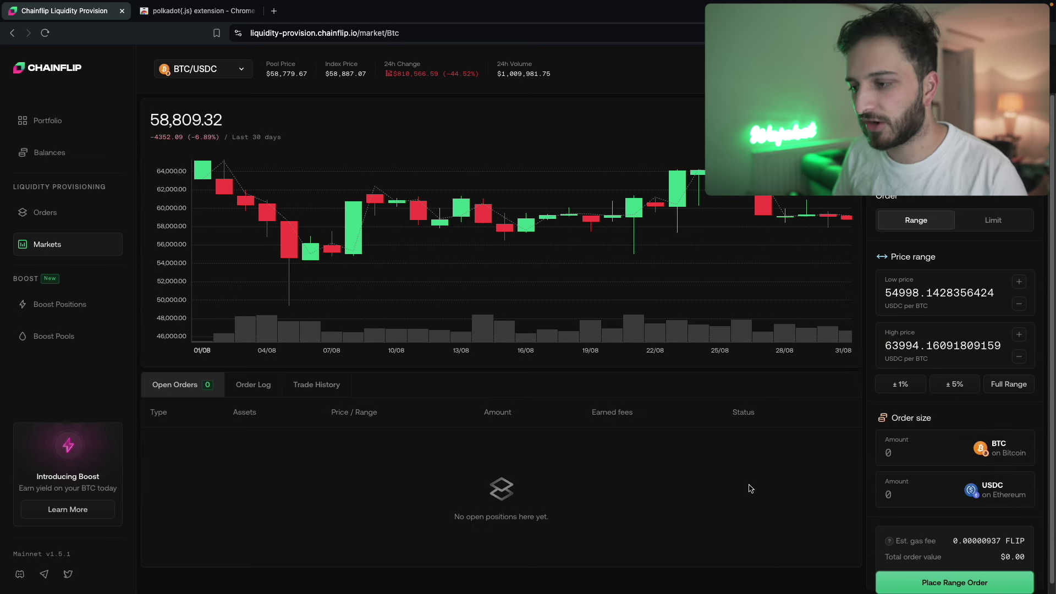
- Set the BTC/USDC range order's BTC amount to 0.00169633
{"action": "scroll", "coordinate": [750, 488], "scroll_direction": "down", "scroll_amount": 1}
{"action": "left_click", "coordinate": [913, 453]}
{"action": "type", "text": "0.00169633"}
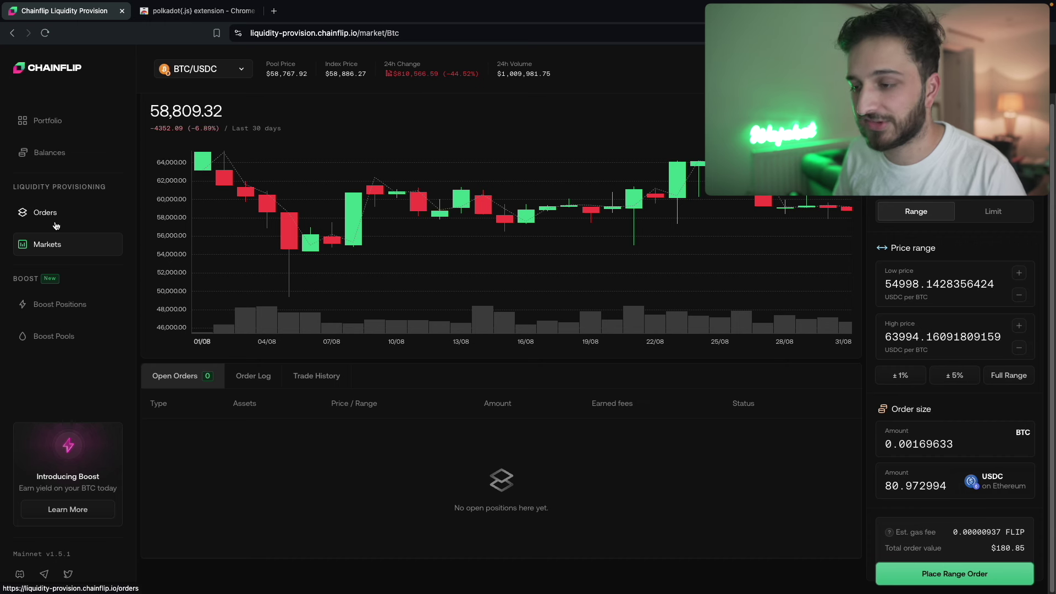
- View the BTC/USDC market's order log and trade history, and return to its open orders
{"action": "left_click", "coordinate": [258, 376]}
{"action": "left_click", "coordinate": [308, 376]}
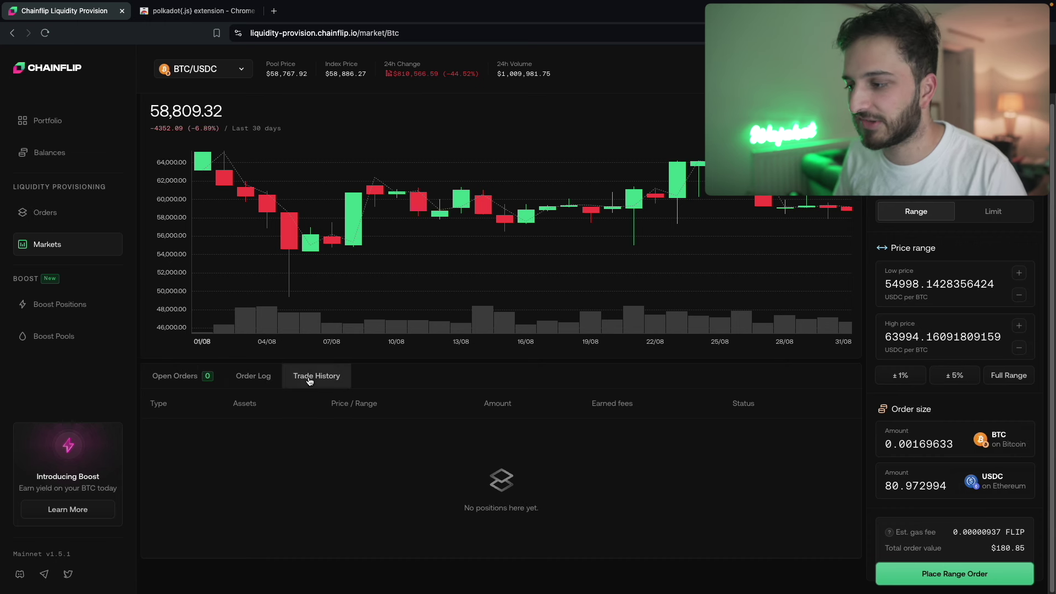
{"action": "left_click", "coordinate": [181, 374]}
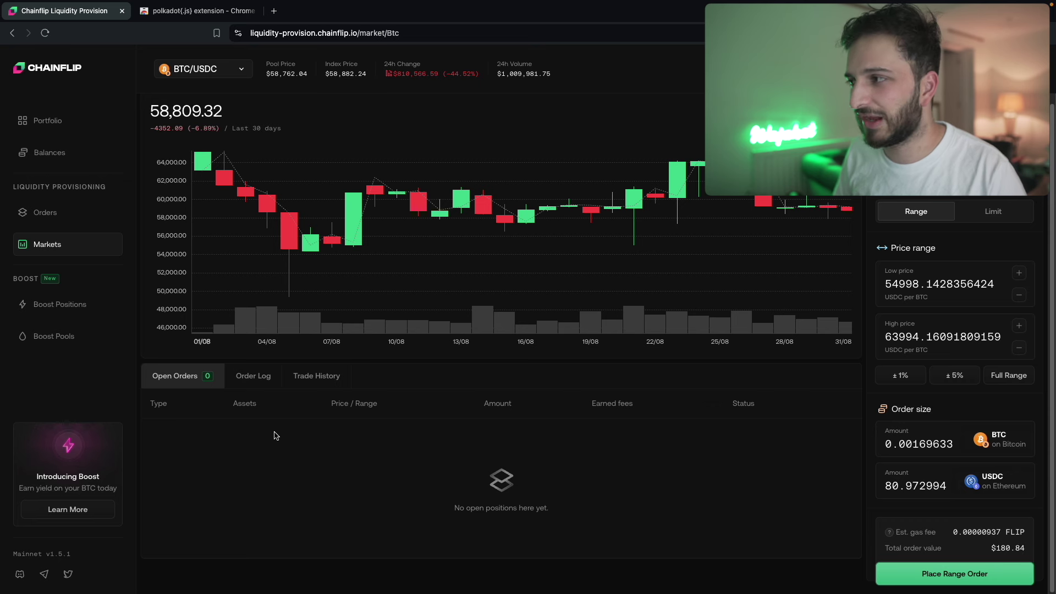
- View the USDC/USDC market on Arbitrum, and switch to the ETH/USDC market on Arbitrum to examine its current price
{"action": "mouse_move", "coordinate": [379, 244]}
{"action": "scroll", "coordinate": [381, 245], "scroll_direction": "up", "scroll_amount": 3}
{"action": "left_click", "coordinate": [212, 73]}
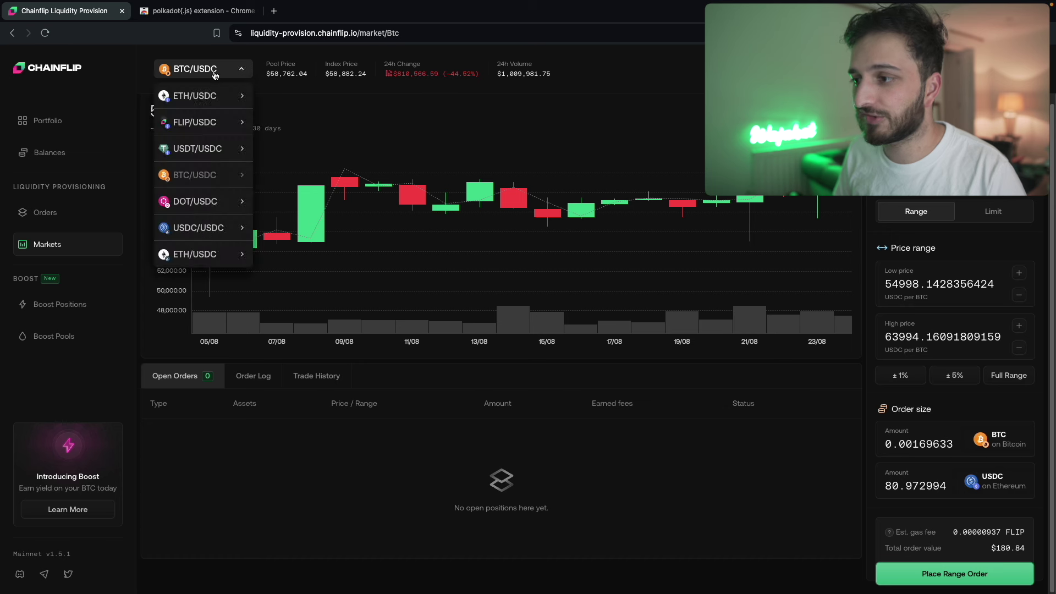
{"action": "left_click", "coordinate": [209, 229]}
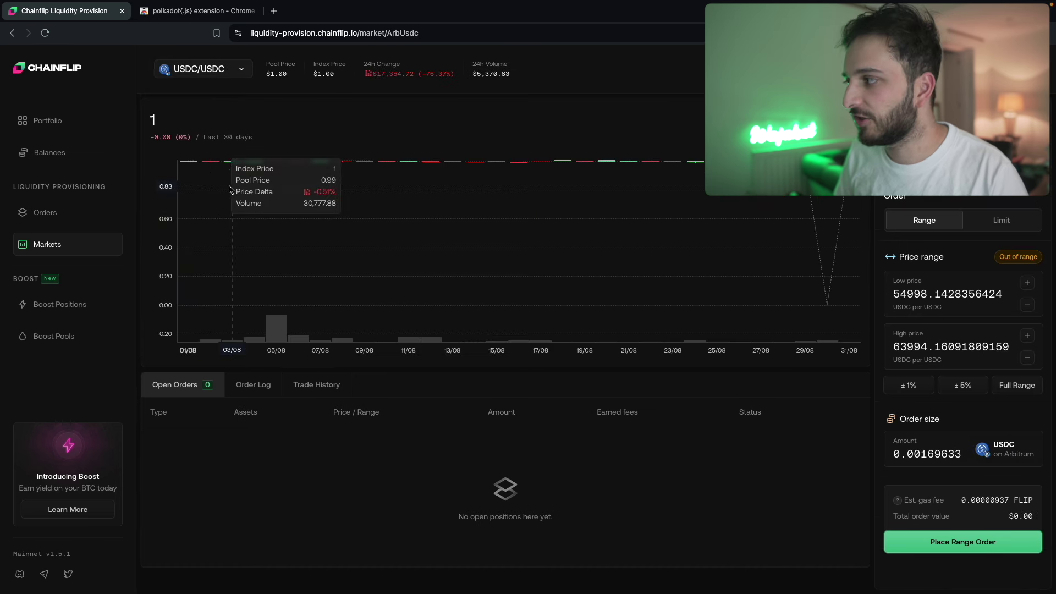
{"action": "left_click", "coordinate": [233, 71]}
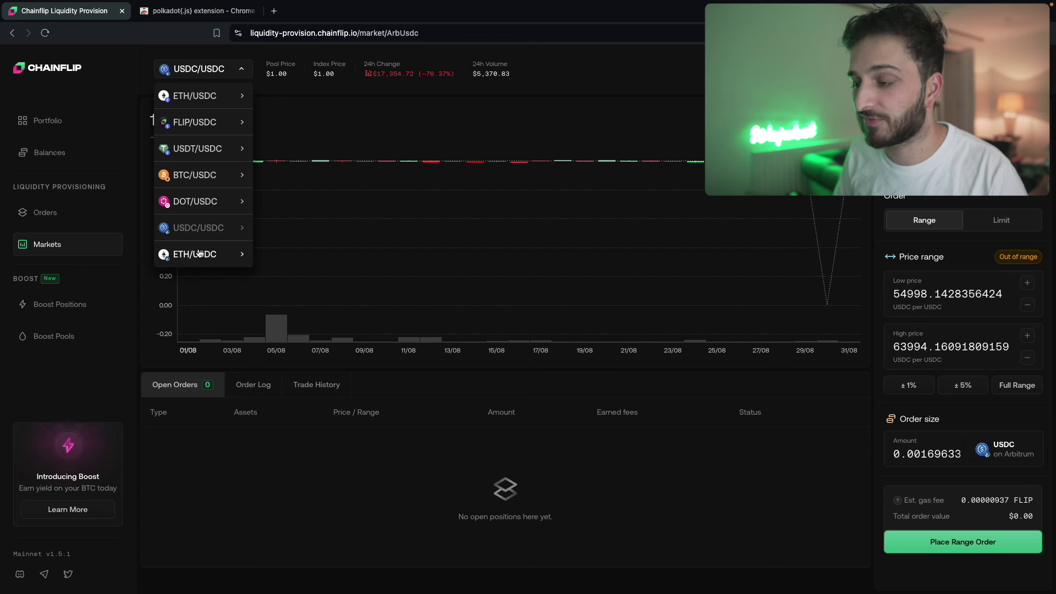
{"action": "left_click", "coordinate": [207, 252]}
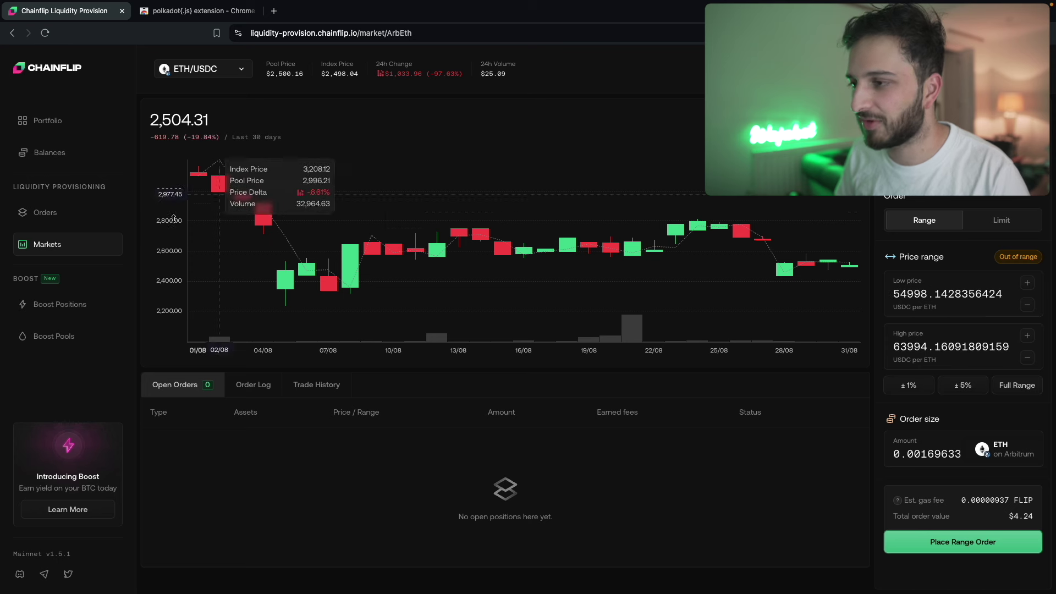
{"action": "left_click_drag", "start_coordinate": [149, 120], "coordinate": [284, 121]}
{"action": "left_click", "coordinate": [285, 122]}
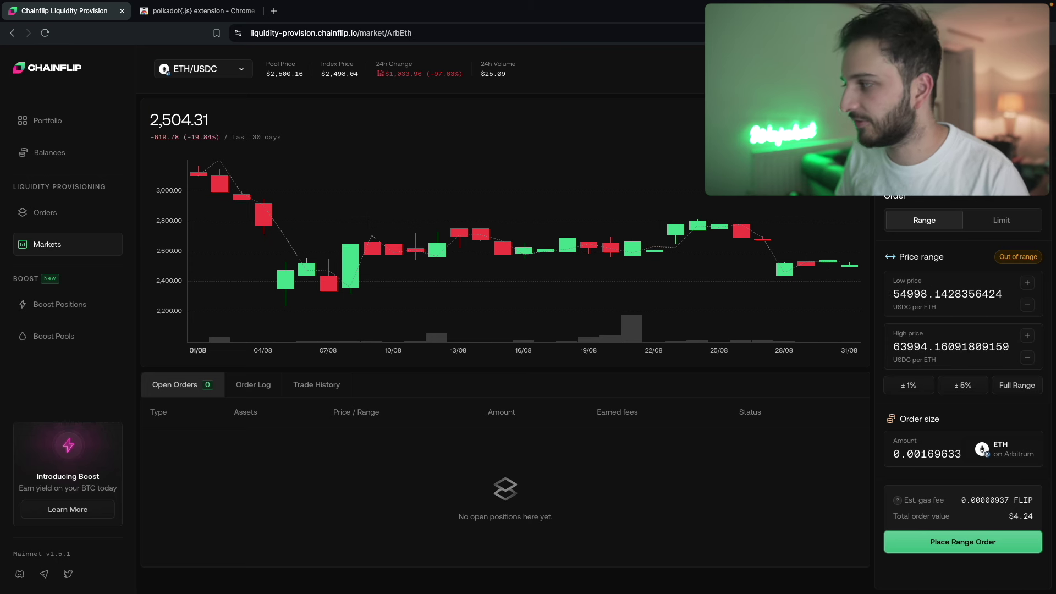
- Set a 2400 USDC limit price for buying Arbitrum ETH, compare the Sell and Buy options, and return to the range order form
{"action": "left_click", "coordinate": [997, 220]}
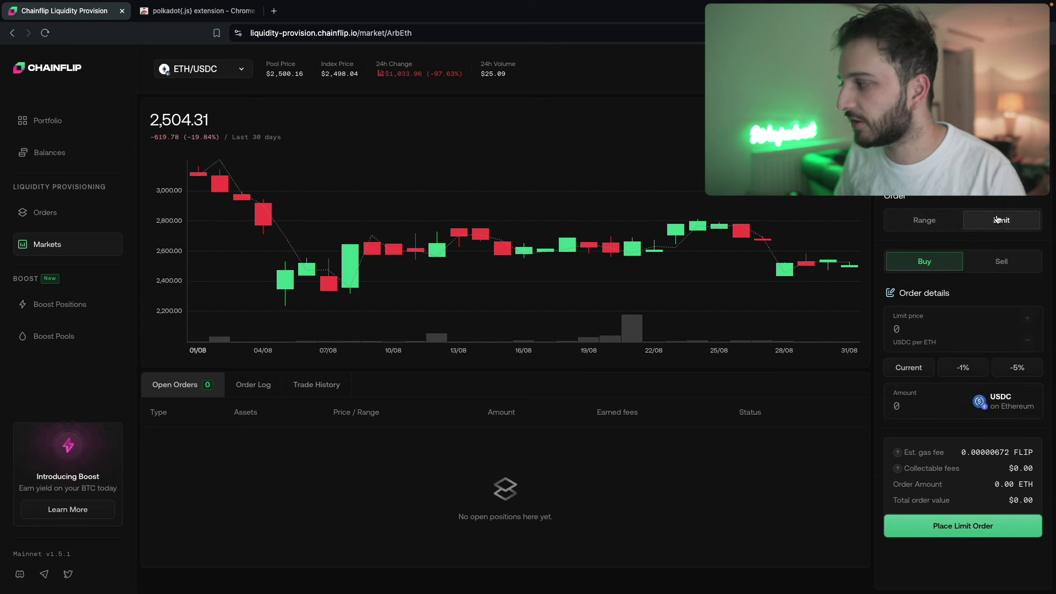
{"action": "left_click", "coordinate": [915, 326]}
{"action": "type", "text": "2400"}
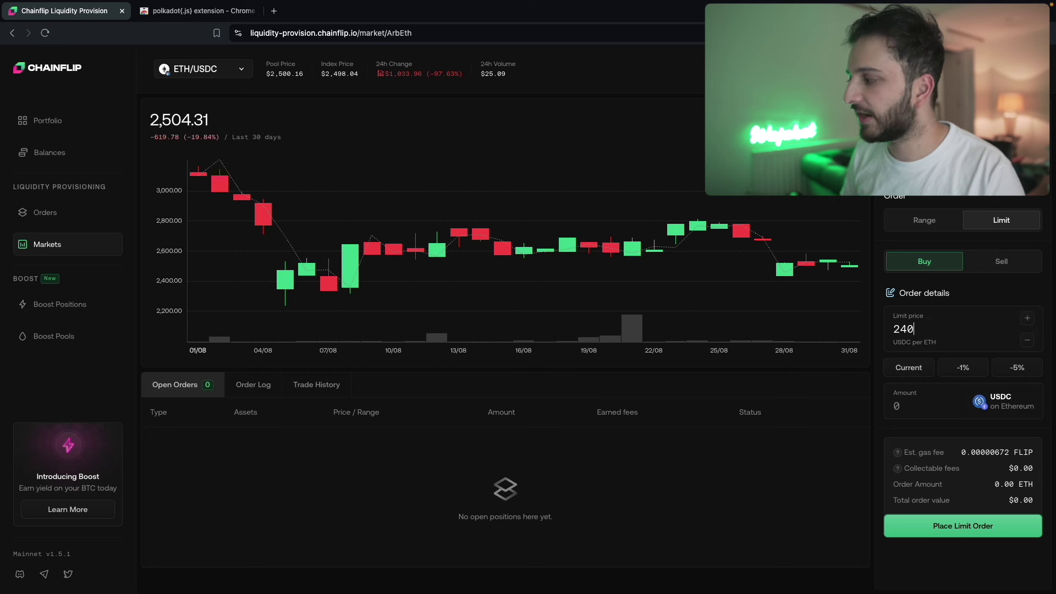
{"action": "left_click", "coordinate": [987, 268]}
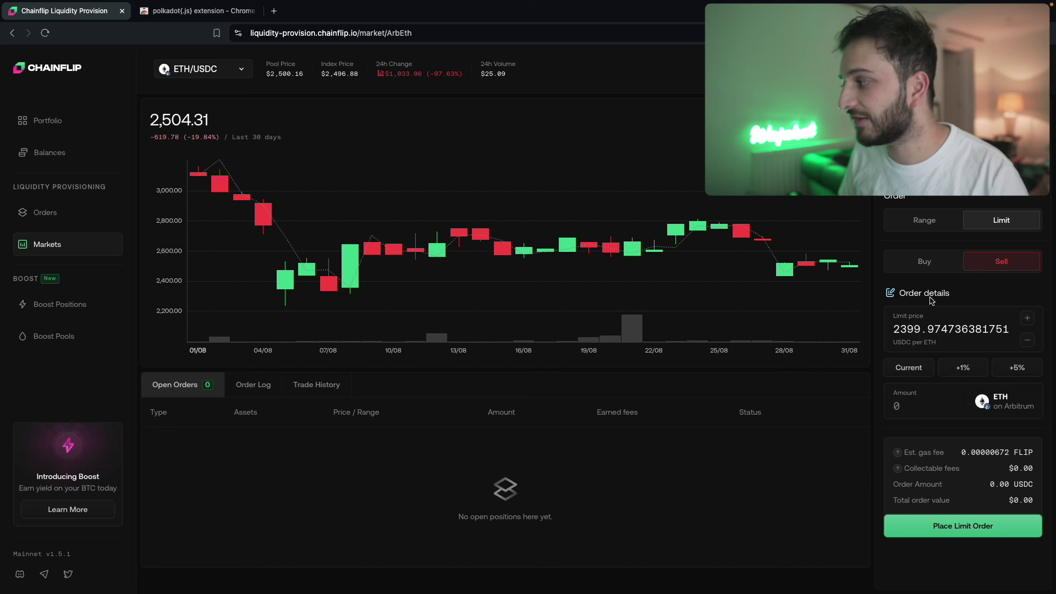
{"action": "left_click", "coordinate": [916, 270]}
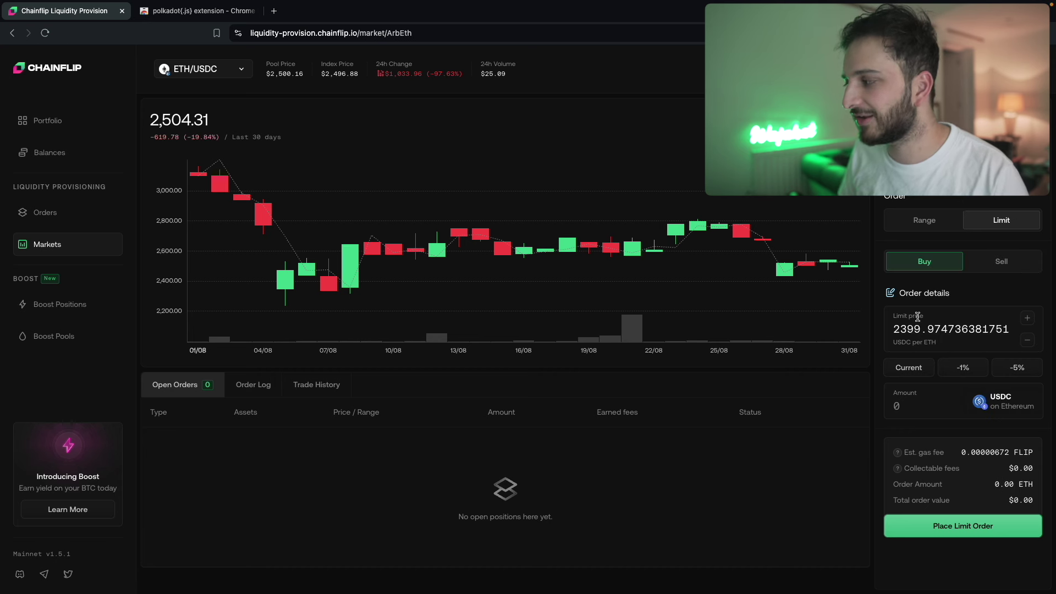
{"action": "left_click", "coordinate": [918, 222]}
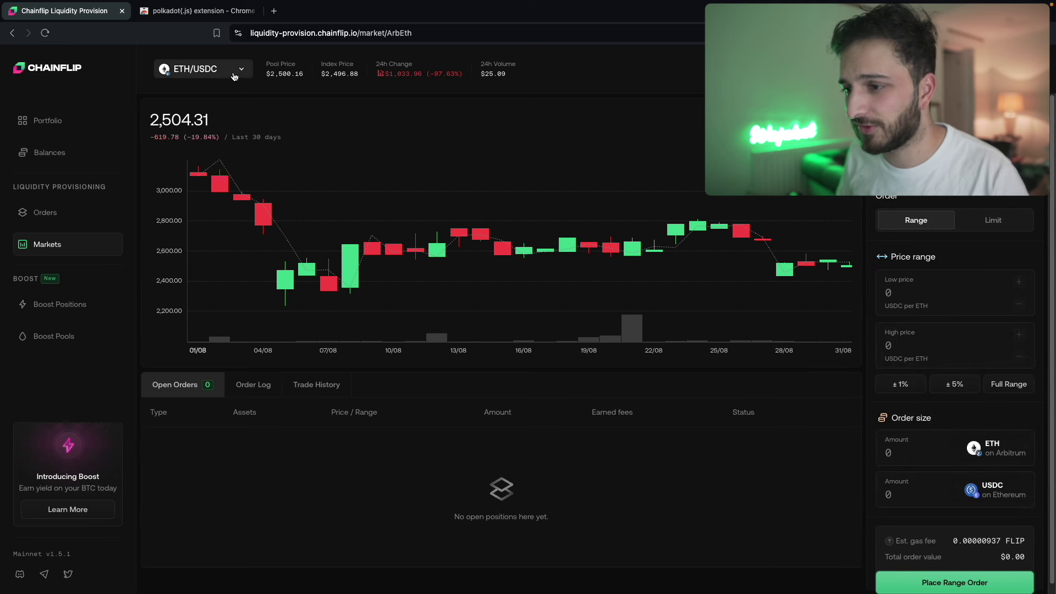
- Open the orders overview and examine the deployed liquidity, volume and fees of the available pools
{"action": "left_click", "coordinate": [85, 220]}
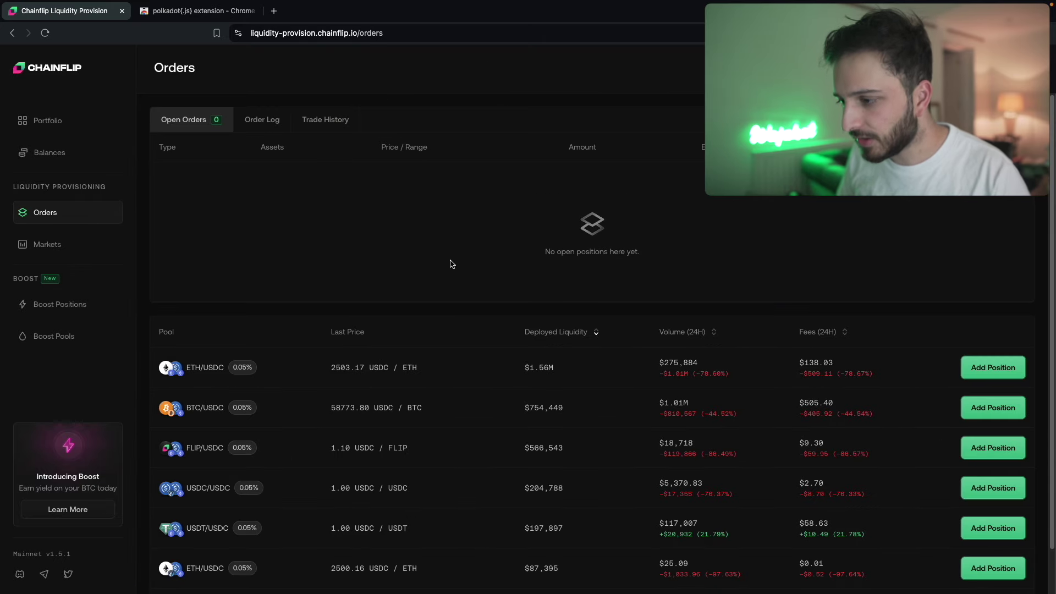
{"action": "scroll", "coordinate": [446, 371], "scroll_direction": "down", "scroll_amount": 1}
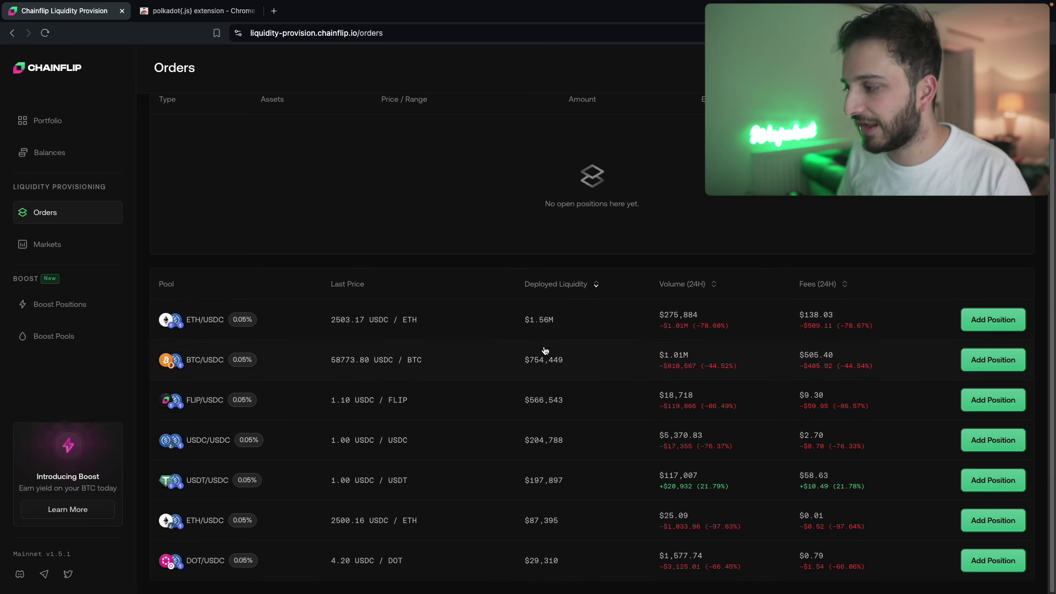
{"action": "scroll", "coordinate": [537, 359], "scroll_direction": "up", "scroll_amount": 1}
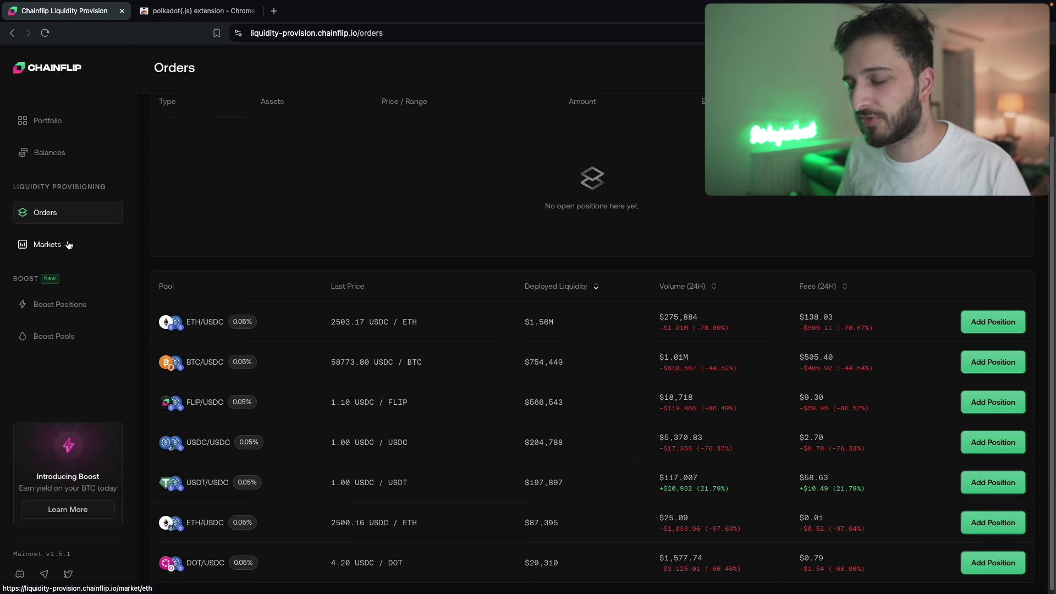
- Open the boost positions and start adding liquidity to the 0.05% BTC boost pool
{"action": "left_click", "coordinate": [76, 306]}
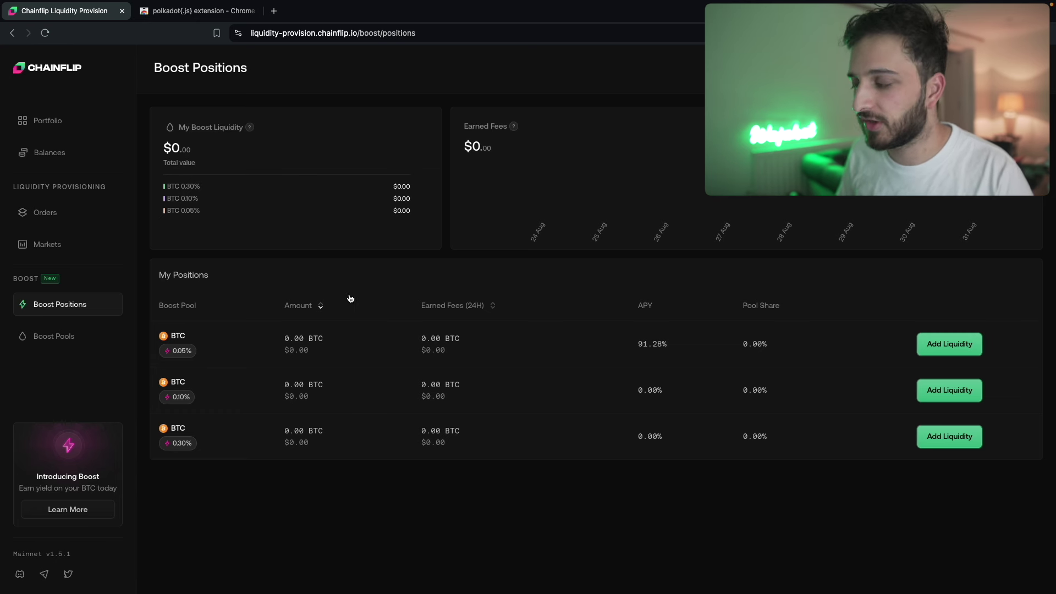
{"action": "left_click", "coordinate": [966, 345]}
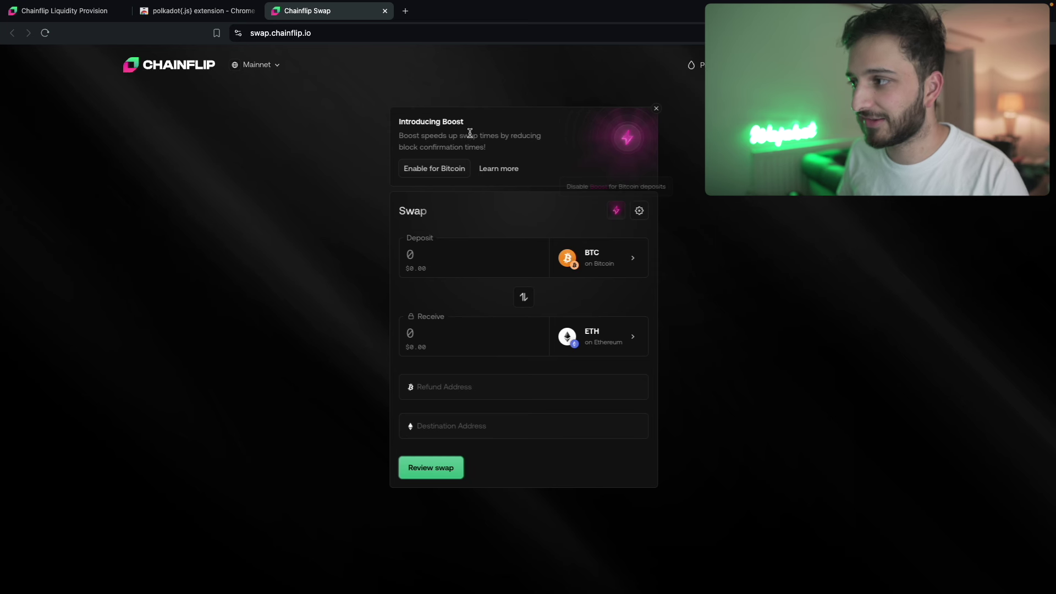
- Turn Boost for Bitcoin deposits off and back on in Chainflip Swap, and return to the BTC boost pool page
{"action": "left_click", "coordinate": [617, 211]}
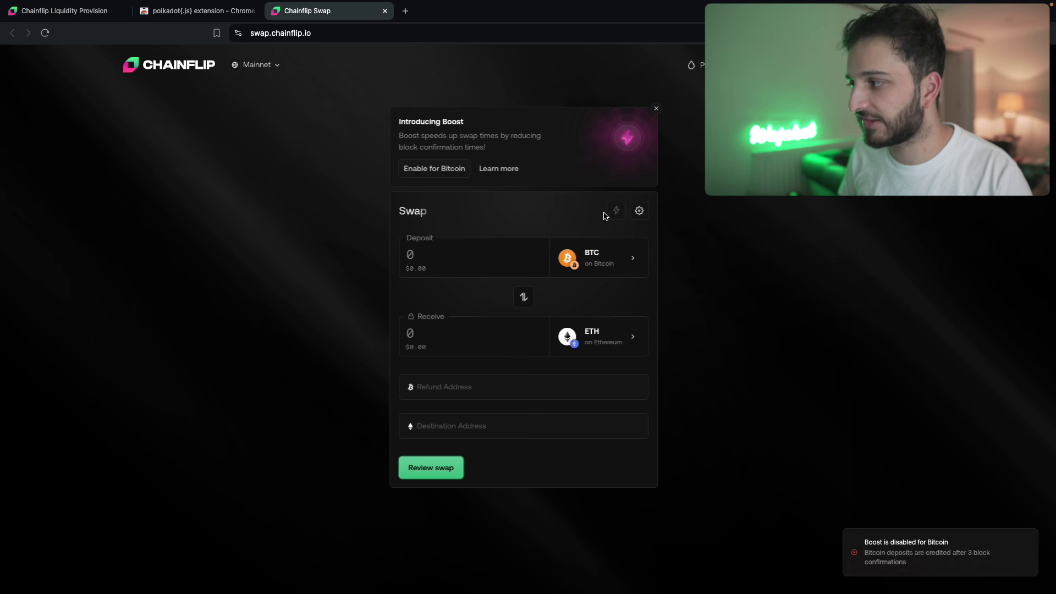
{"action": "left_click", "coordinate": [617, 211]}
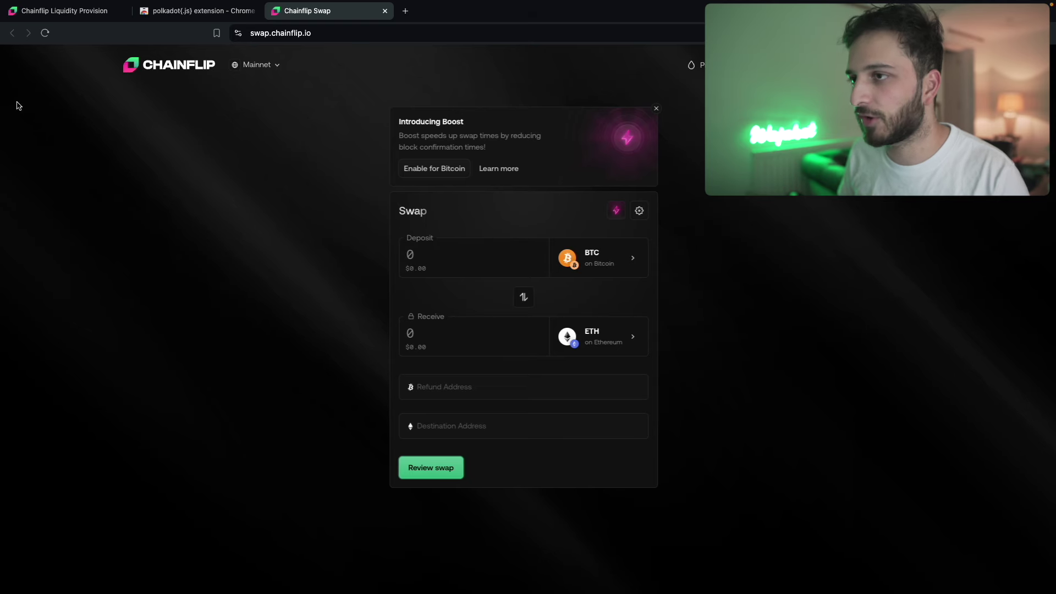
{"action": "left_click", "coordinate": [45, 12]}
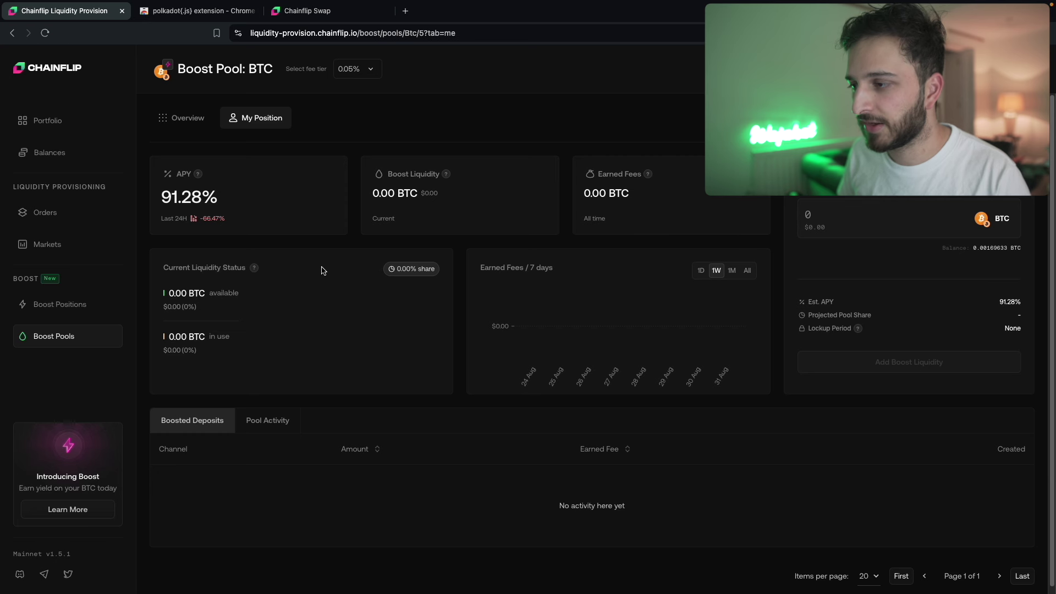
- Check the 0.05% BTC boost pool's APY and add the maximum balance of 0.00169633 BTC as boost liquidity
{"action": "left_click_drag", "start_coordinate": [227, 199], "coordinate": [166, 199]}
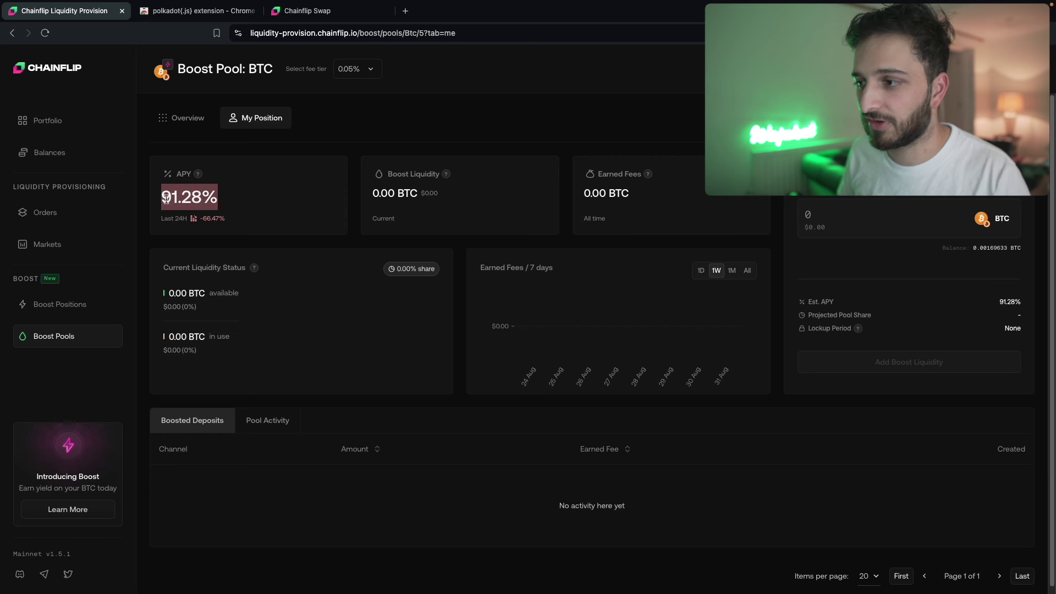
{"action": "left_click", "coordinate": [272, 202]}
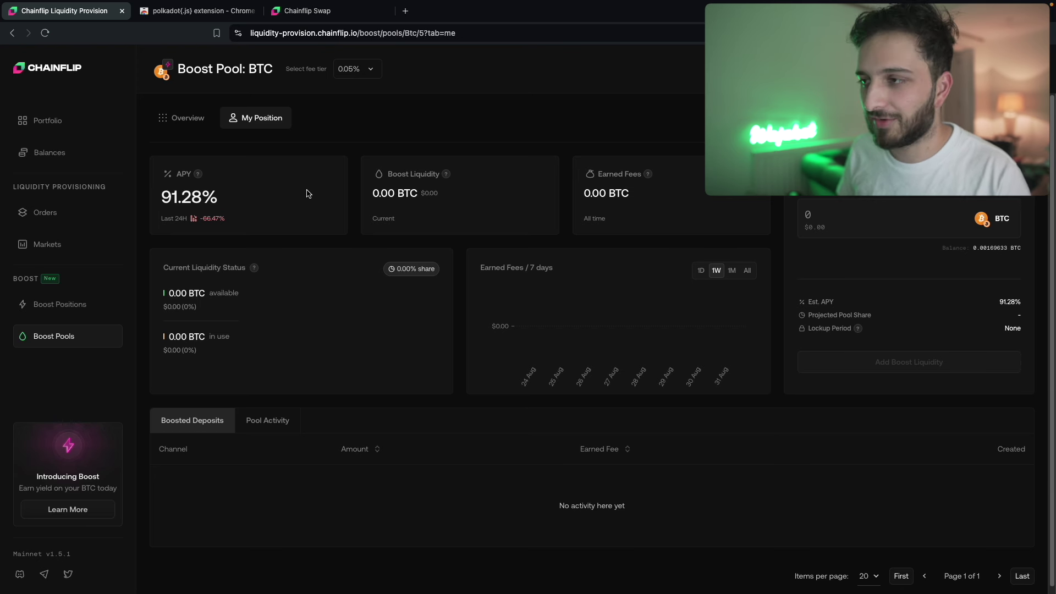
{"action": "left_click", "coordinate": [876, 215]}
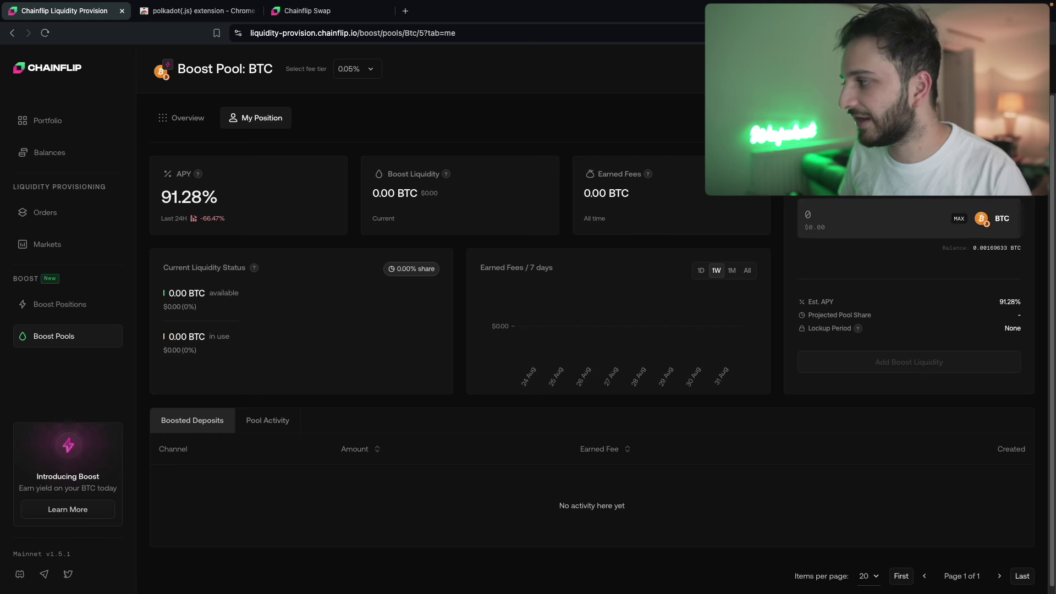
{"action": "left_click", "coordinate": [956, 219]}
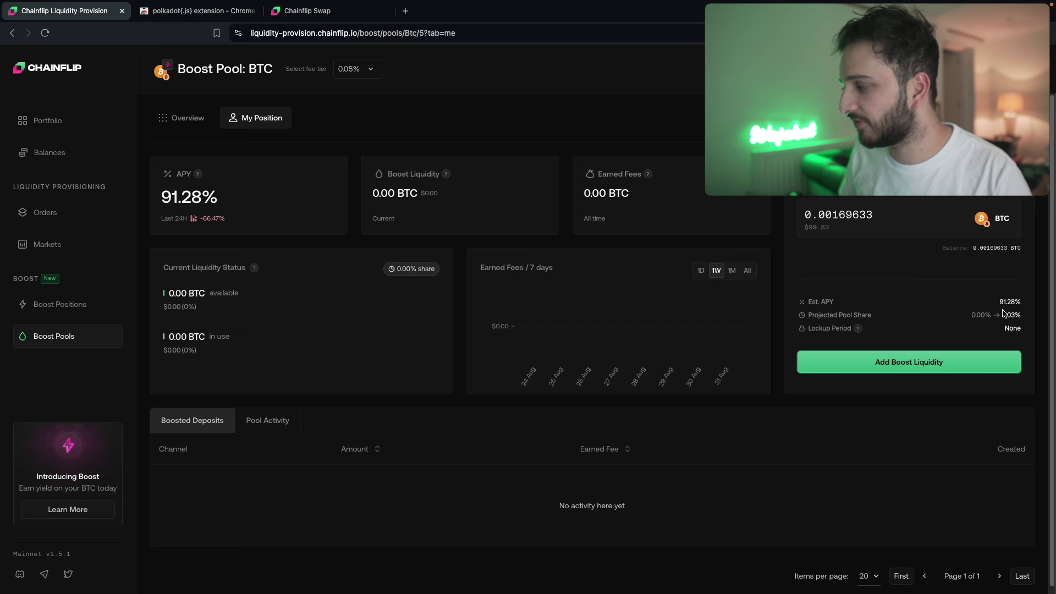
{"action": "mouse_move", "coordinate": [859, 330]}
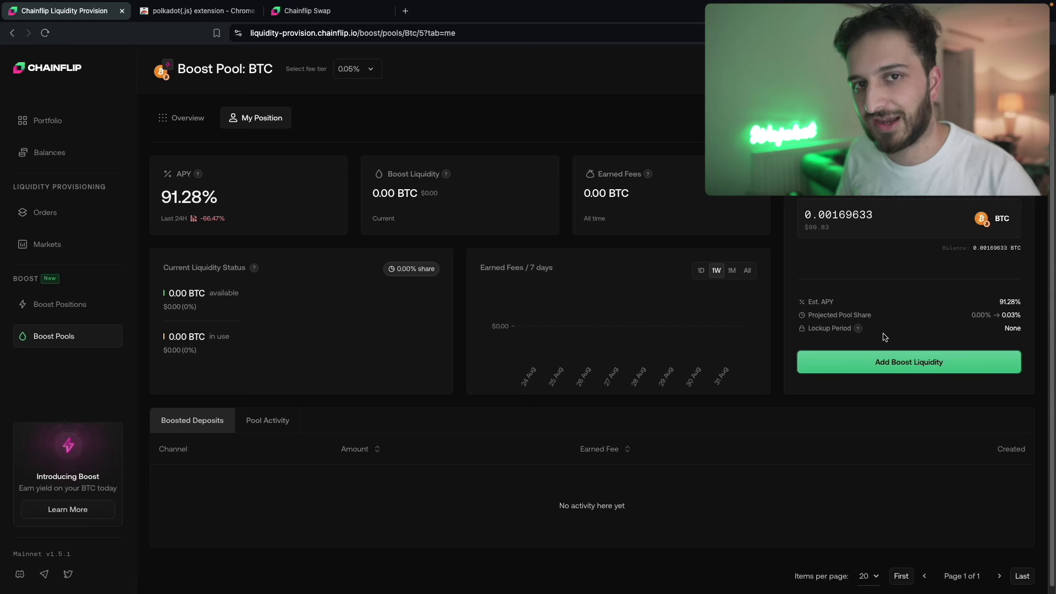
{"action": "left_click", "coordinate": [885, 363]}
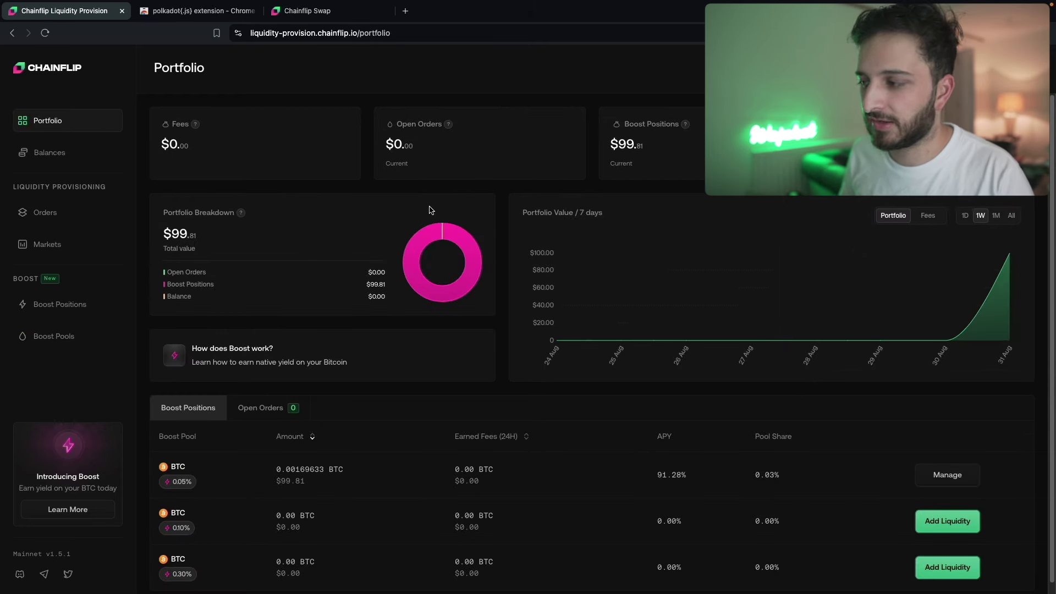
- Review the portfolio breakdown and the list of boost positions on the portfolio page
{"action": "mouse_move", "coordinate": [429, 231]}
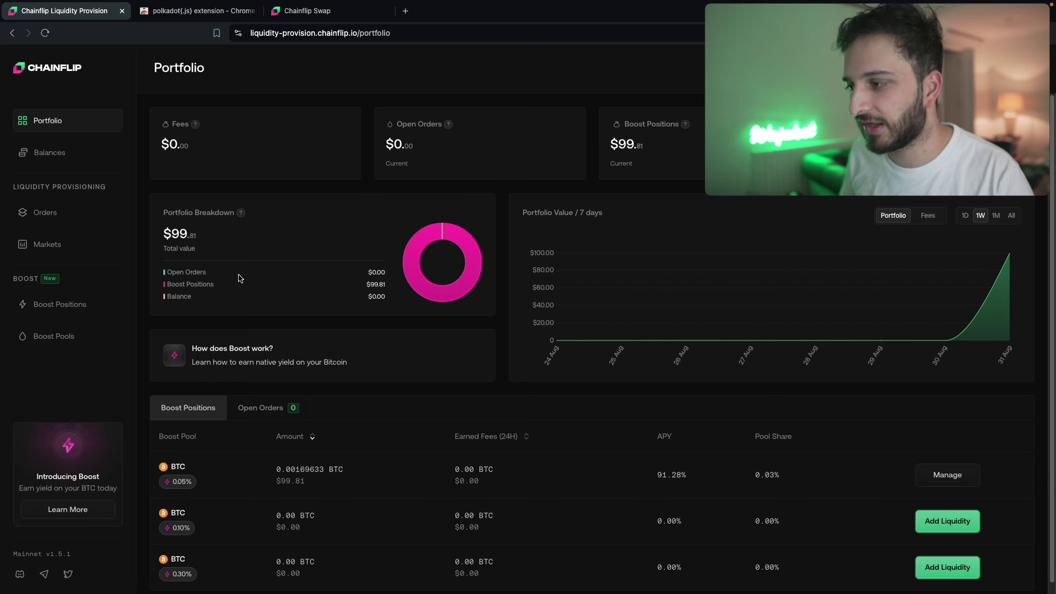
{"action": "left_click_drag", "start_coordinate": [166, 289], "coordinate": [220, 287]}
{"action": "left_click", "coordinate": [236, 290]}
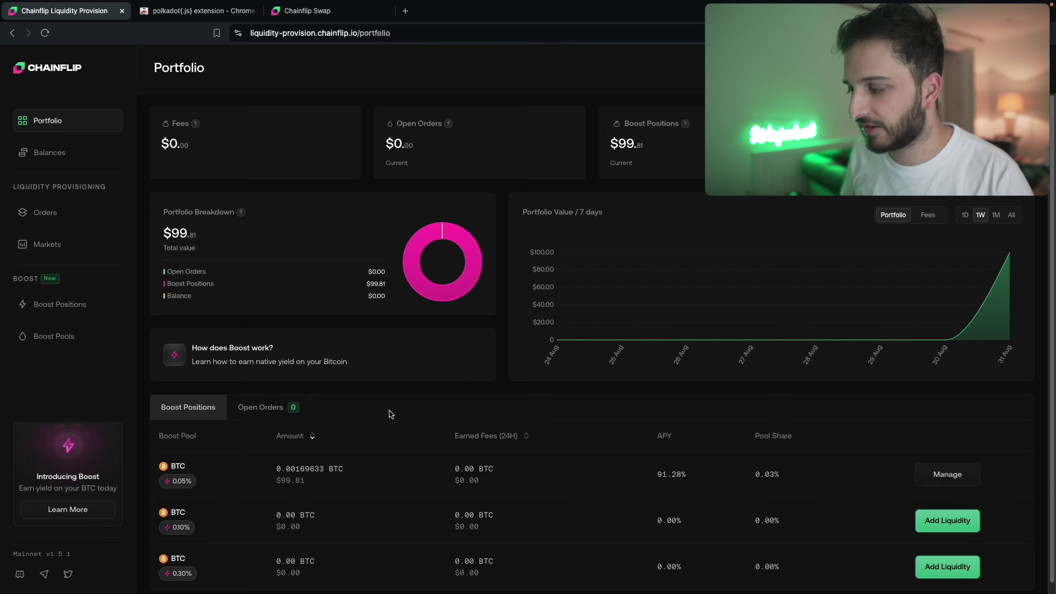
{"action": "scroll", "coordinate": [389, 413], "scroll_direction": "down", "scroll_amount": 1}
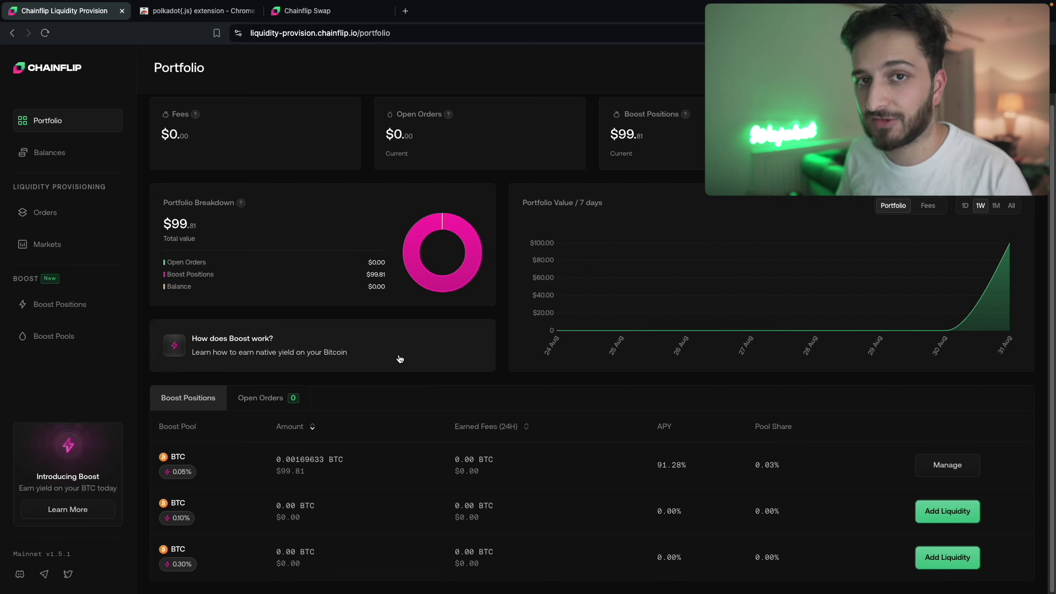
{"action": "scroll", "coordinate": [374, 308], "scroll_direction": "up", "scroll_amount": 1}
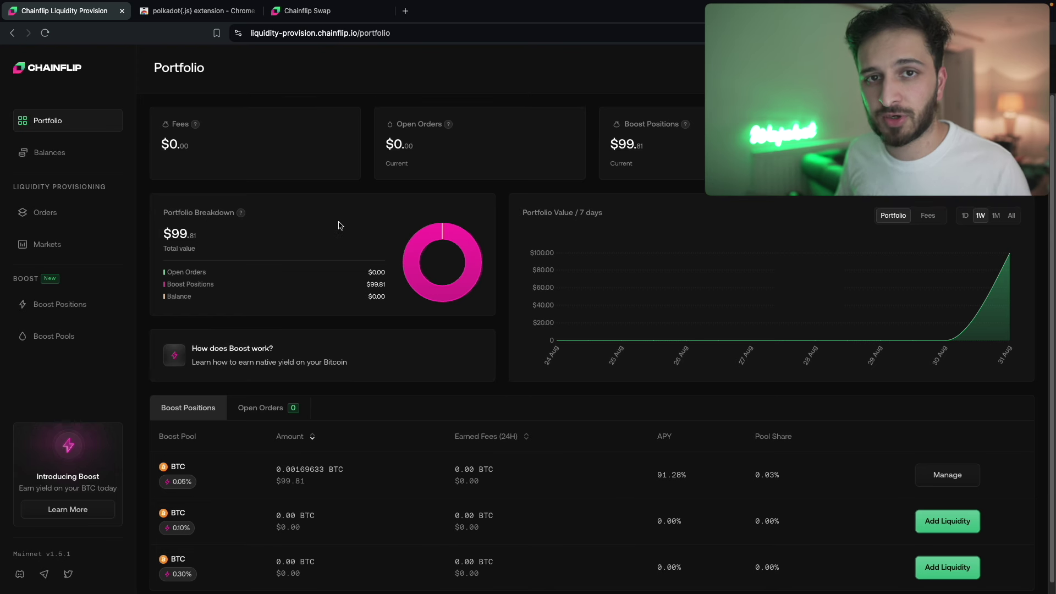